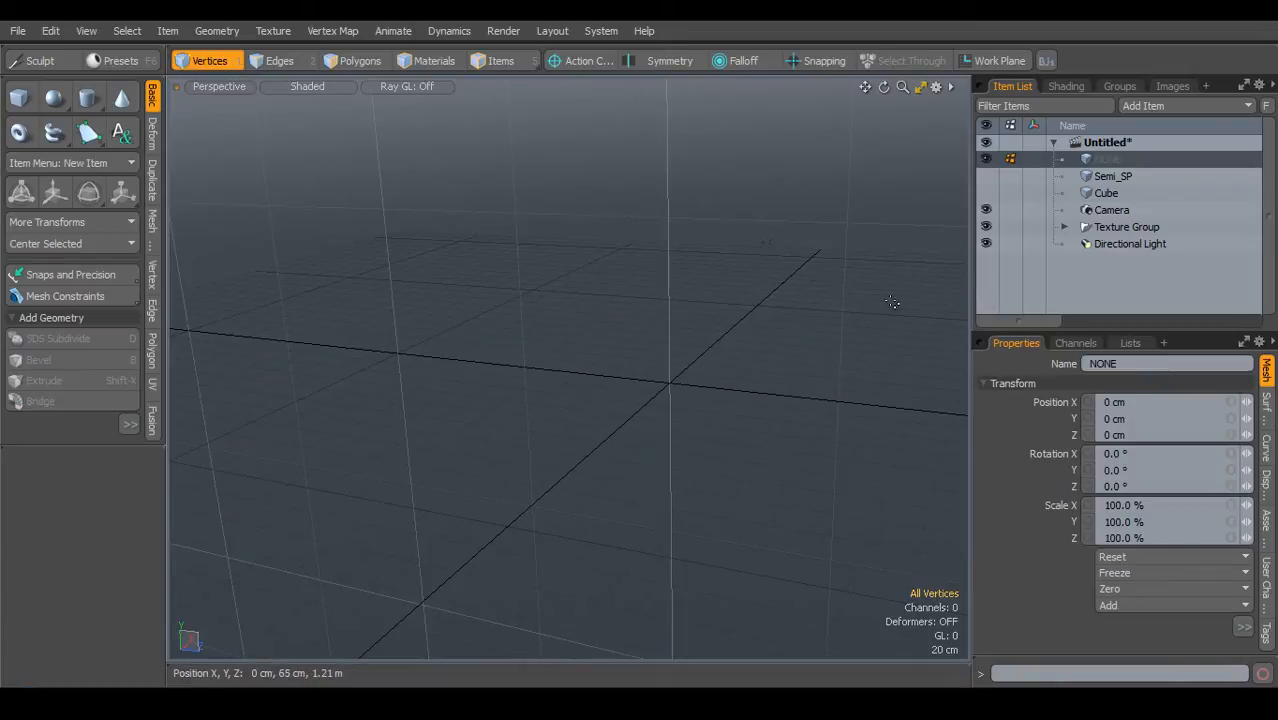
- Show the Cube mesh, make it the active item and try selecting its horizontal middle edge loop
{"action": "left_click", "coordinate": [987, 194]}
{"action": "left_click_drag", "start_coordinate": [750, 262], "coordinate": [606, 306], "text": "alt+shift"}
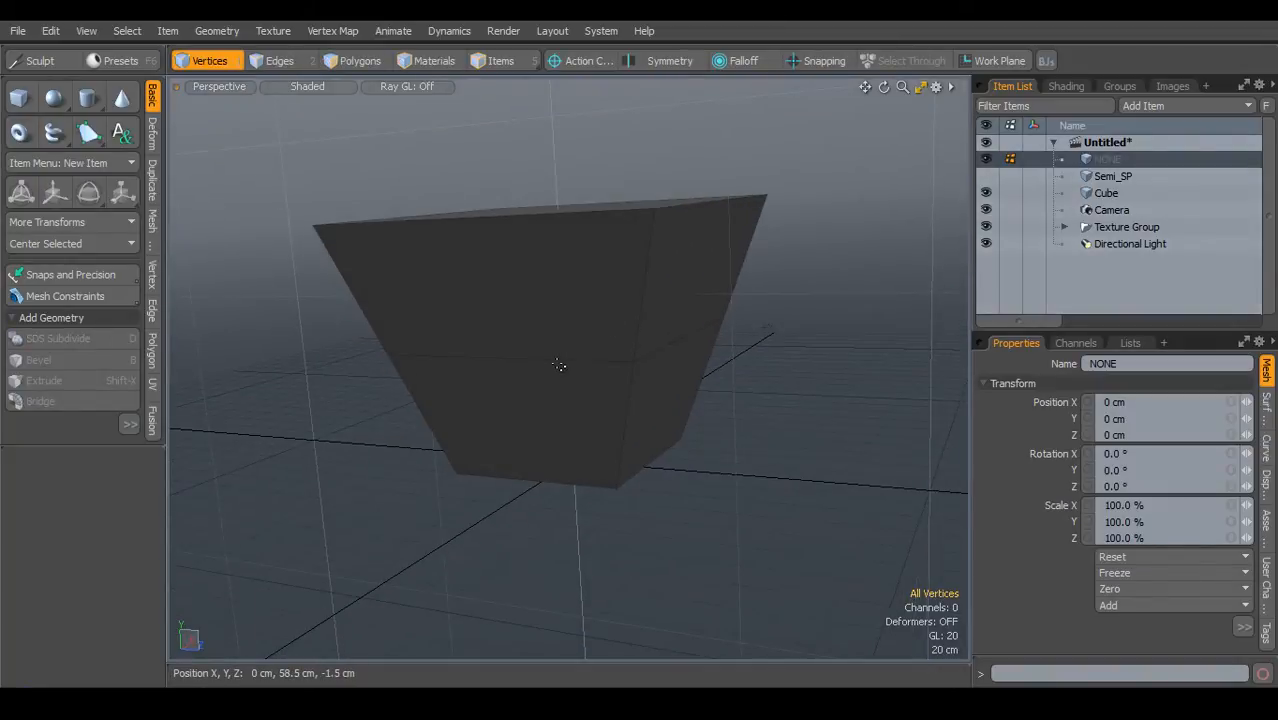
{"action": "left_click", "coordinate": [303, 64]}
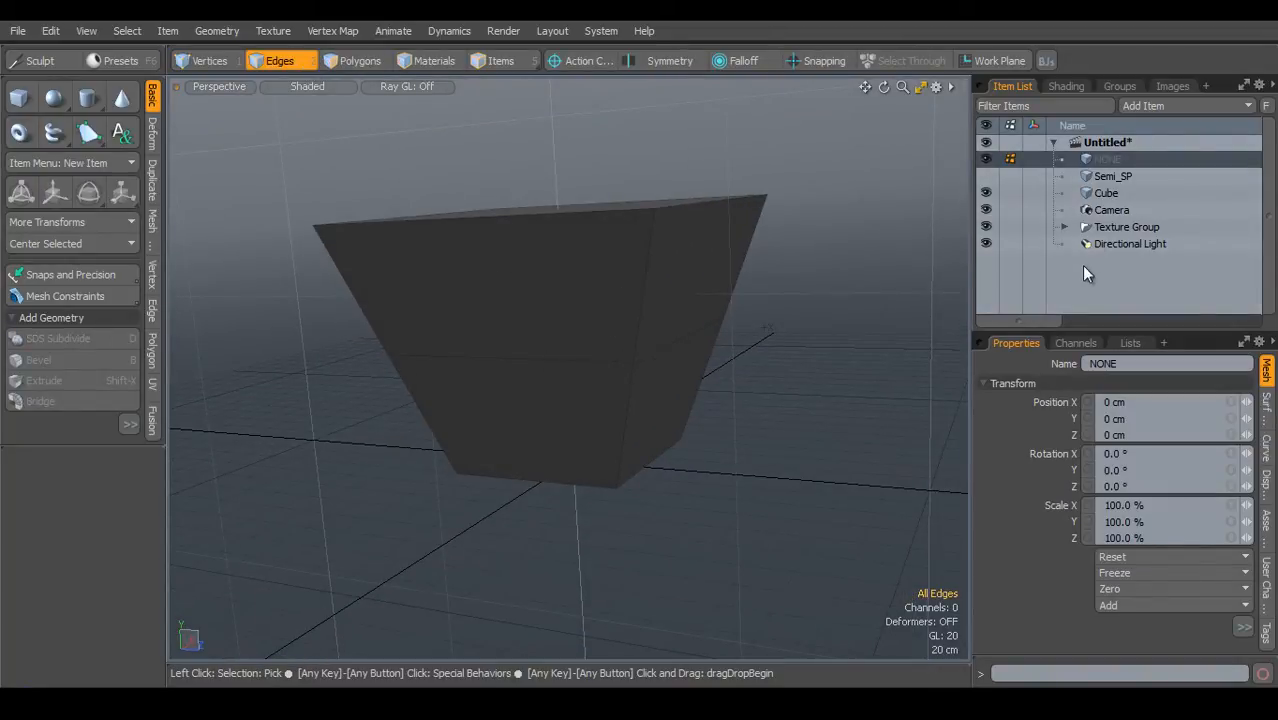
{"action": "left_click", "coordinate": [1100, 193]}
{"action": "double_click", "coordinate": [608, 366]}
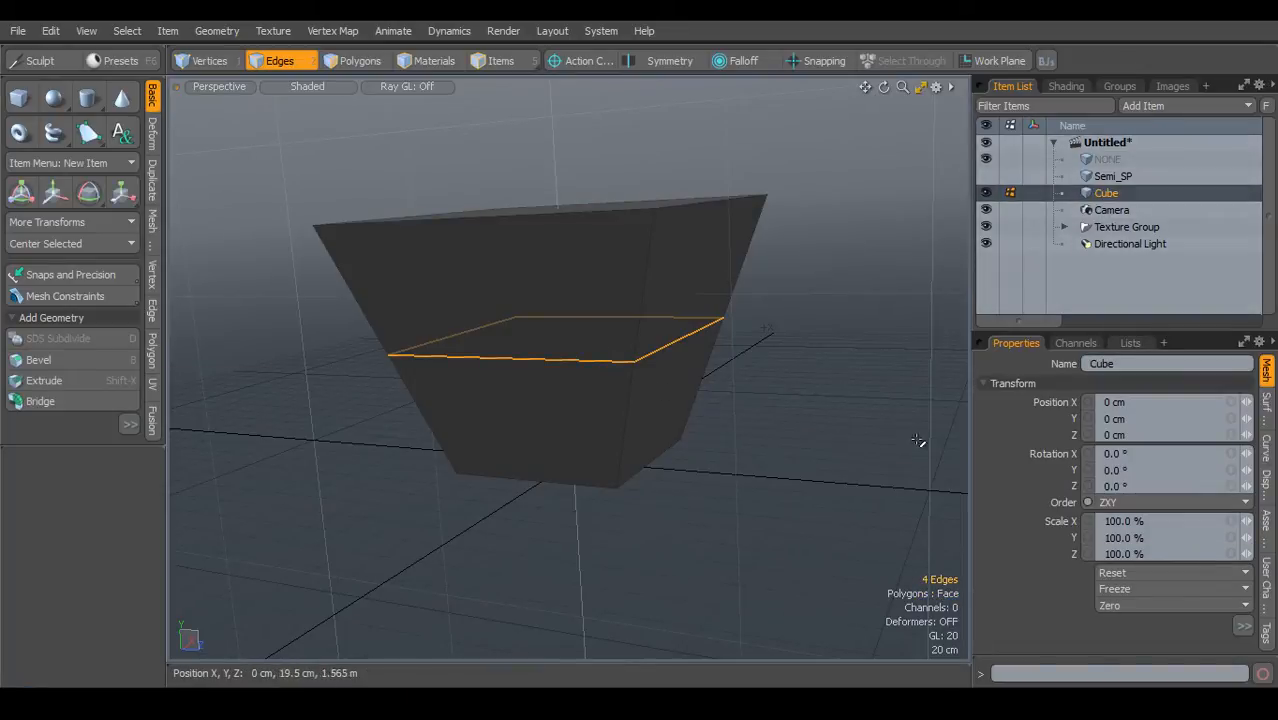
{"action": "left_click", "coordinate": [747, 479]}
- Select the middle vertex on the cube's slanted corner edge
{"action": "left_click_drag", "start_coordinate": [650, 459], "coordinate": [682, 391], "text": "alt"}
{"action": "left_click", "coordinate": [205, 60]}
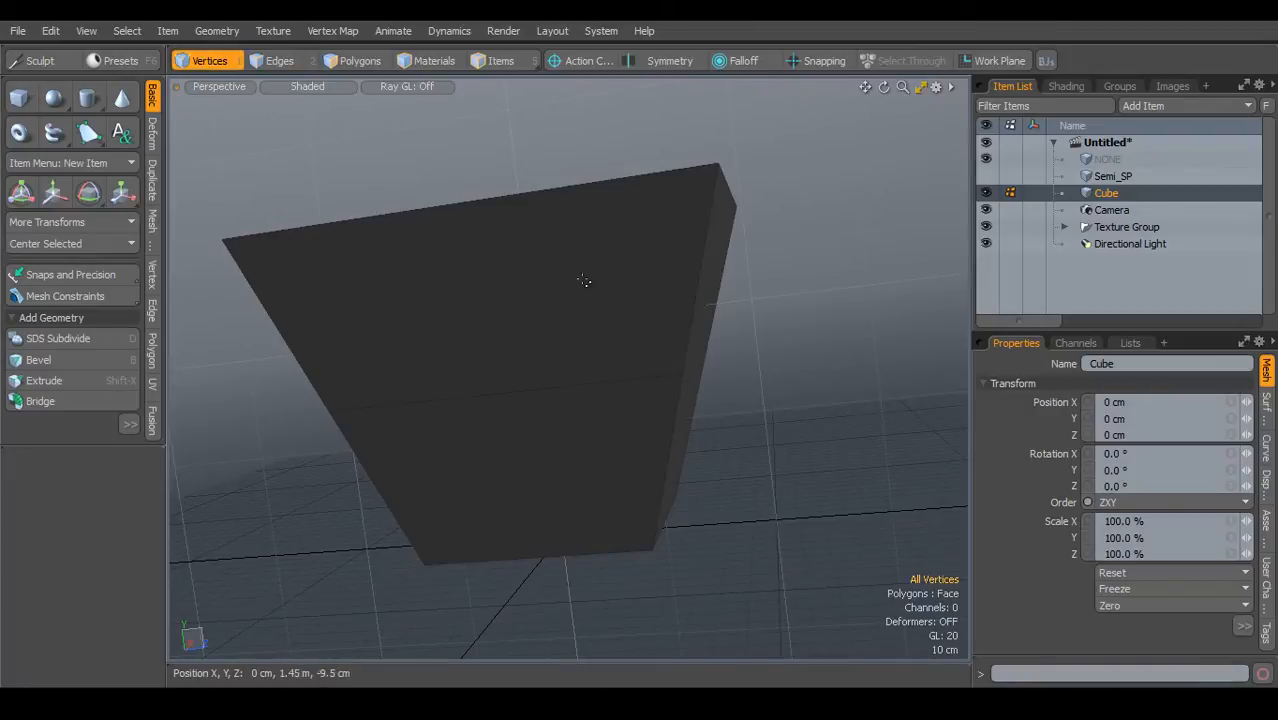
{"action": "left_click_drag", "start_coordinate": [659, 334], "coordinate": [642, 390], "text": "alt"}
{"action": "left_click", "coordinate": [642, 388]}
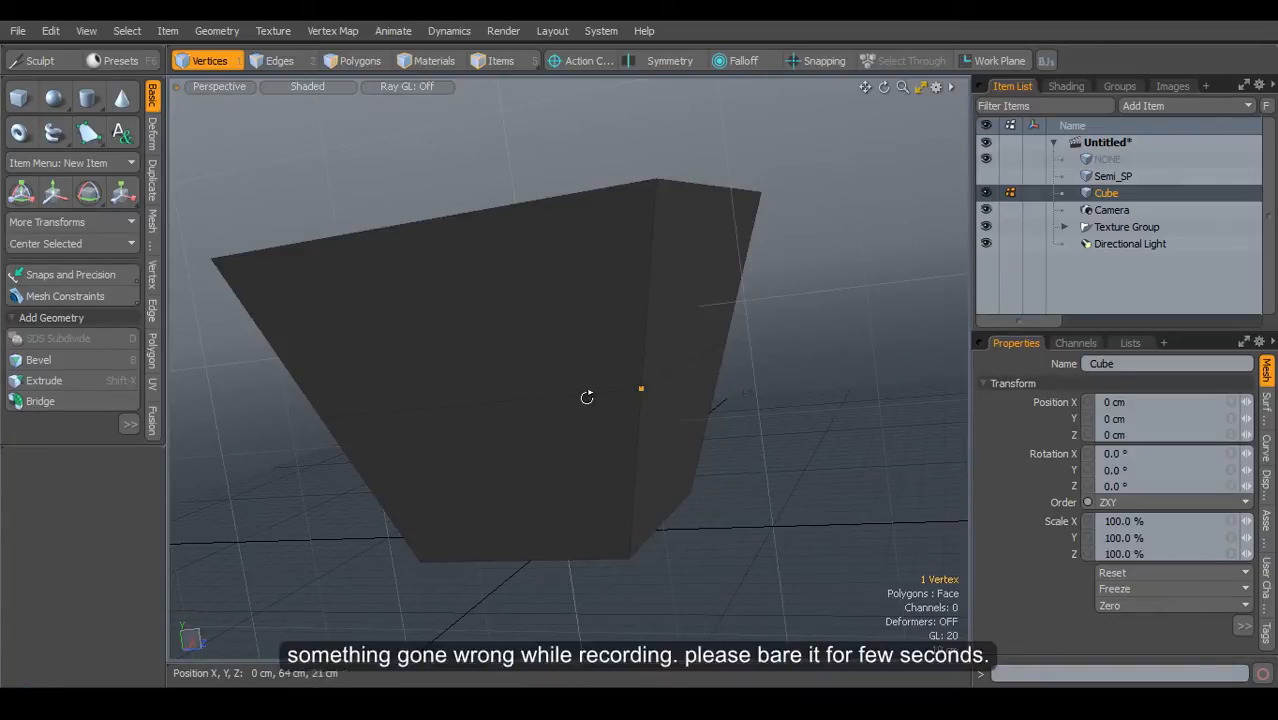
{"action": "left_click_drag", "start_coordinate": [585, 397], "coordinate": [610, 380], "text": "alt"}
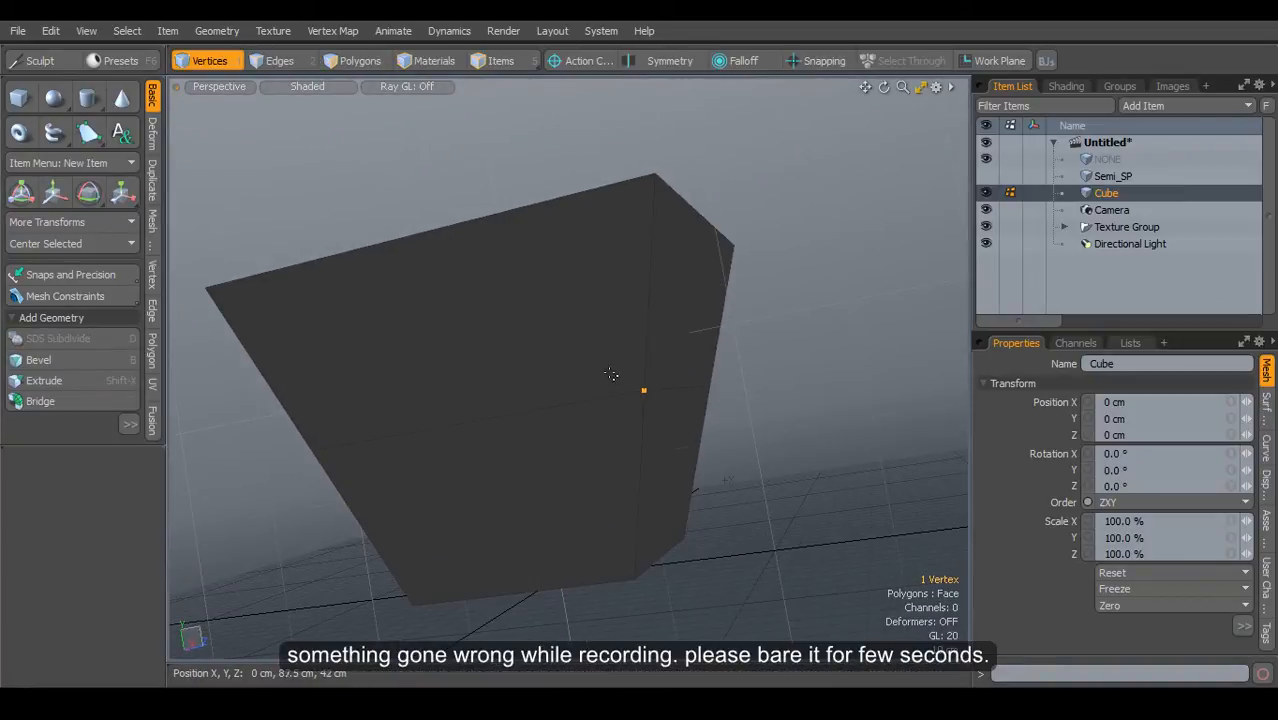
- Try moving the selected vertex about 23.5 cm down in world Y, and undo the move
{"action": "key", "text": "w"}
{"action": "left_click_drag", "start_coordinate": [727, 408], "coordinate": [834, 411], "text": "alt"}
{"action": "left_click_drag", "start_coordinate": [713, 331], "coordinate": [724, 391]}
{"action": "key", "text": "ctrl"}
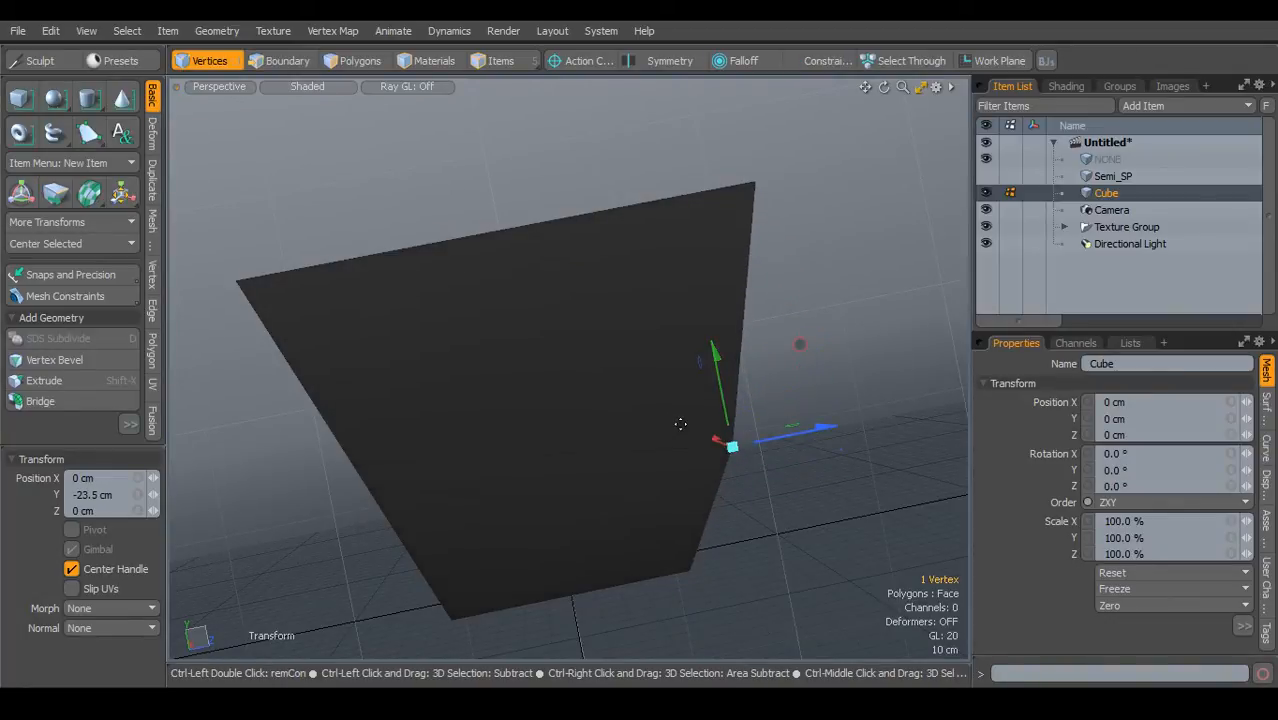
{"action": "key", "text": "ctrl+z"}
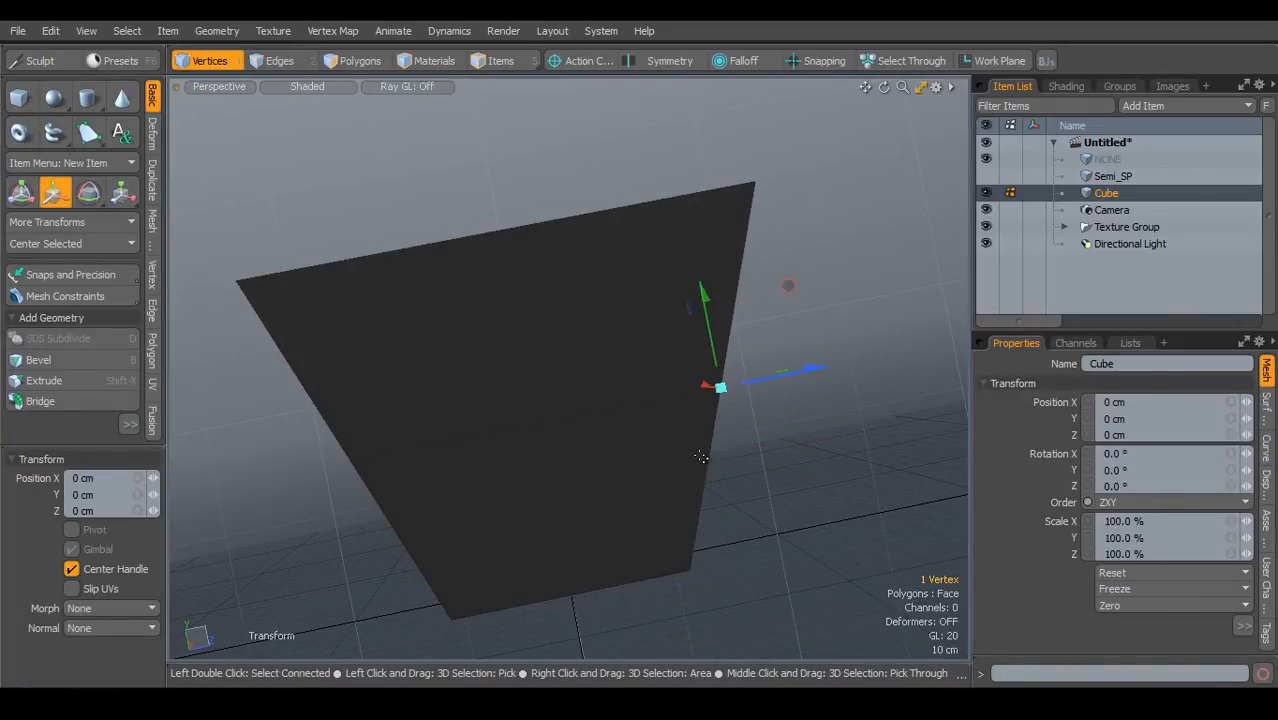
{"action": "key", "text": "space"}
- Set the action center to Local
{"action": "left_click", "coordinate": [584, 64]}
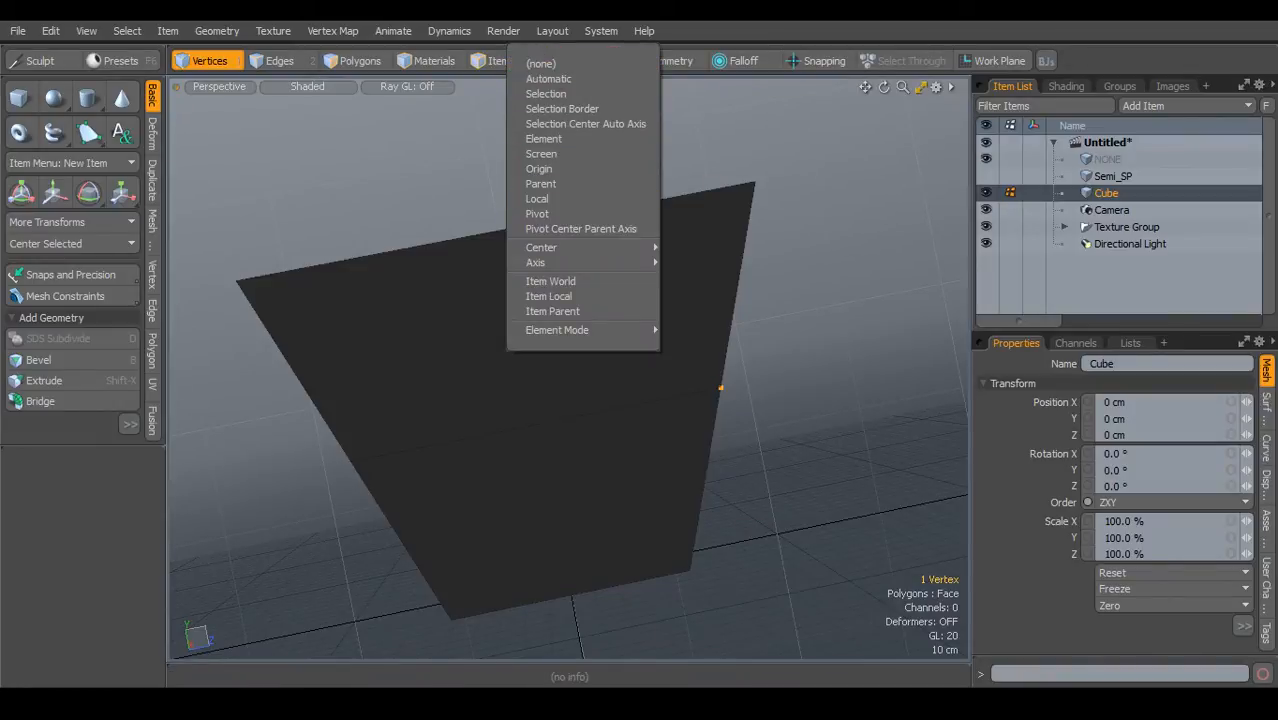
{"action": "left_click", "coordinate": [629, 77]}
{"action": "left_click", "coordinate": [582, 65]}
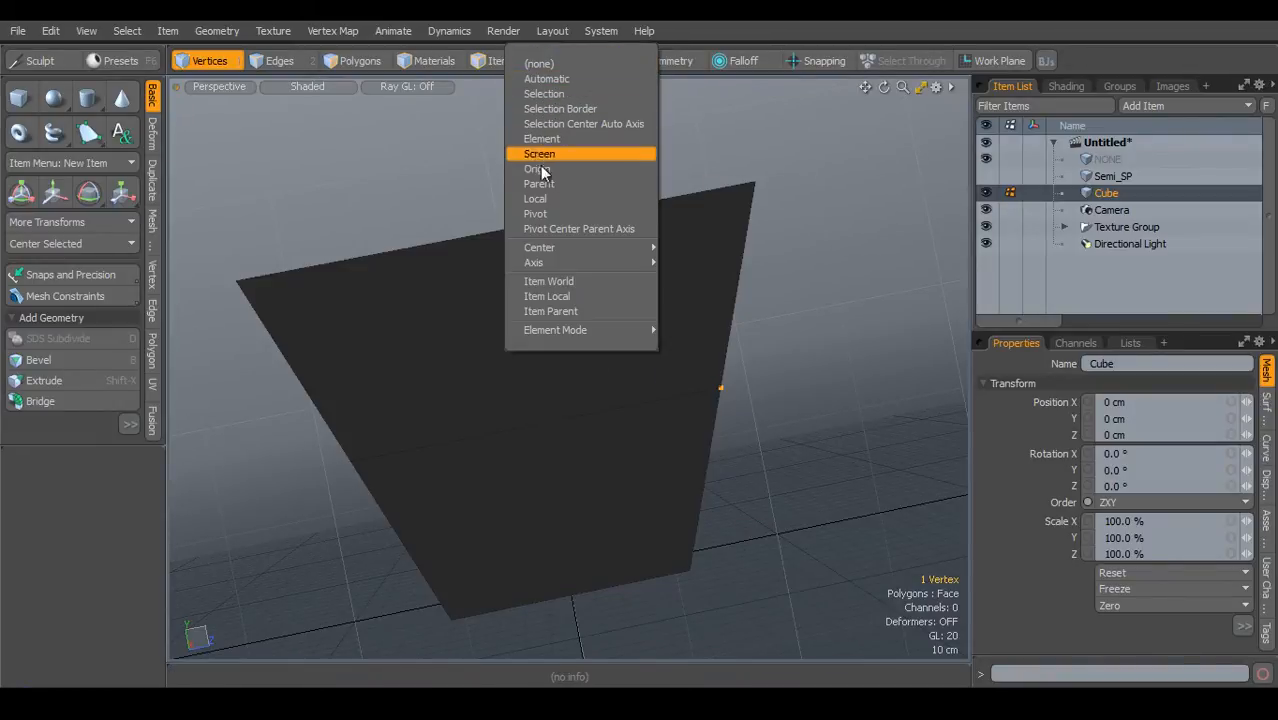
{"action": "left_click", "coordinate": [549, 197]}
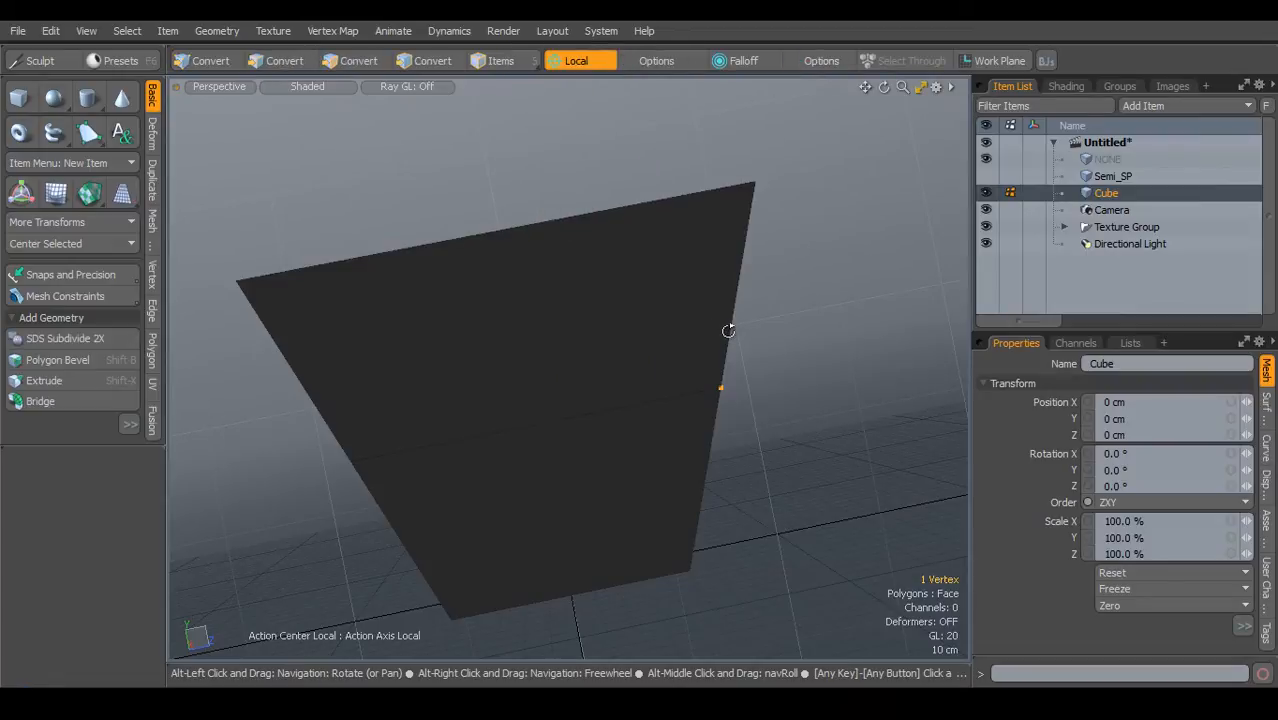
- Slide the selected vertex up along its corner edge by about 41.5 cm on the local Y axis
{"action": "left_click_drag", "start_coordinate": [725, 328], "coordinate": [548, 340], "text": "alt"}
{"action": "left_click_drag", "start_coordinate": [639, 374], "coordinate": [622, 317], "text": "alt+shift"}
{"action": "key", "text": "y"}
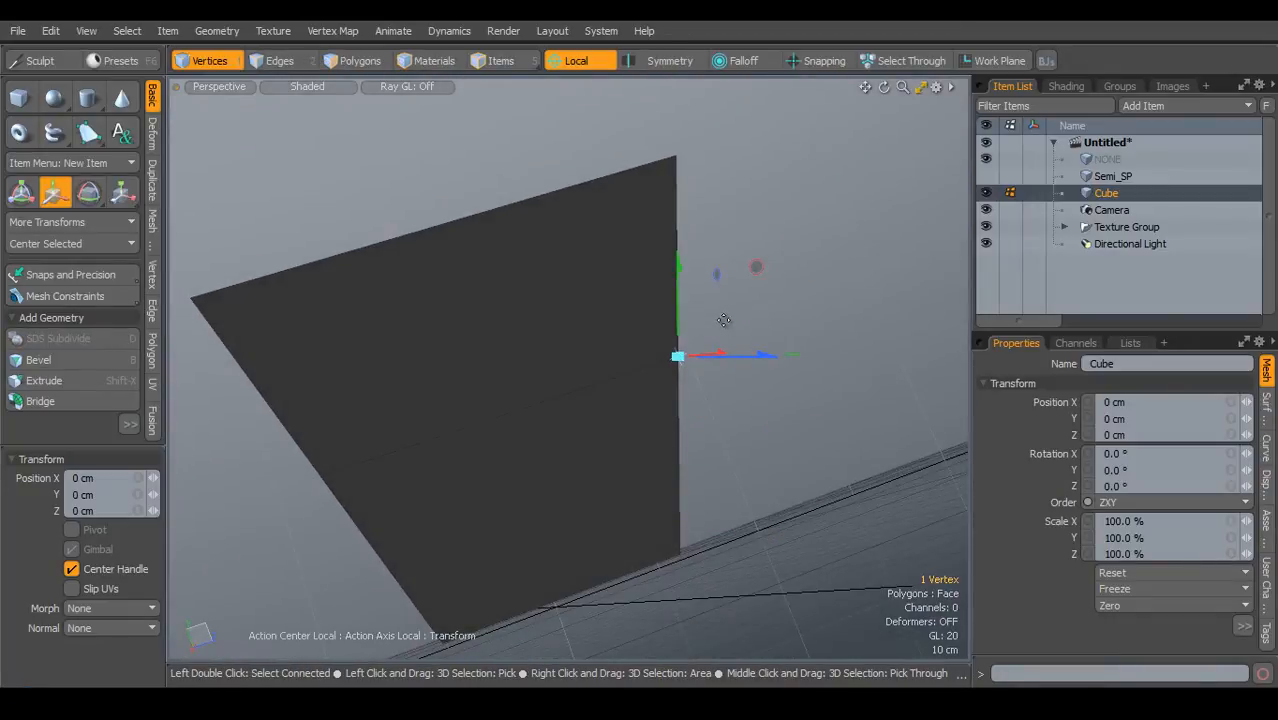
{"action": "left_click_drag", "start_coordinate": [692, 288], "coordinate": [722, 292], "text": "alt+shift"}
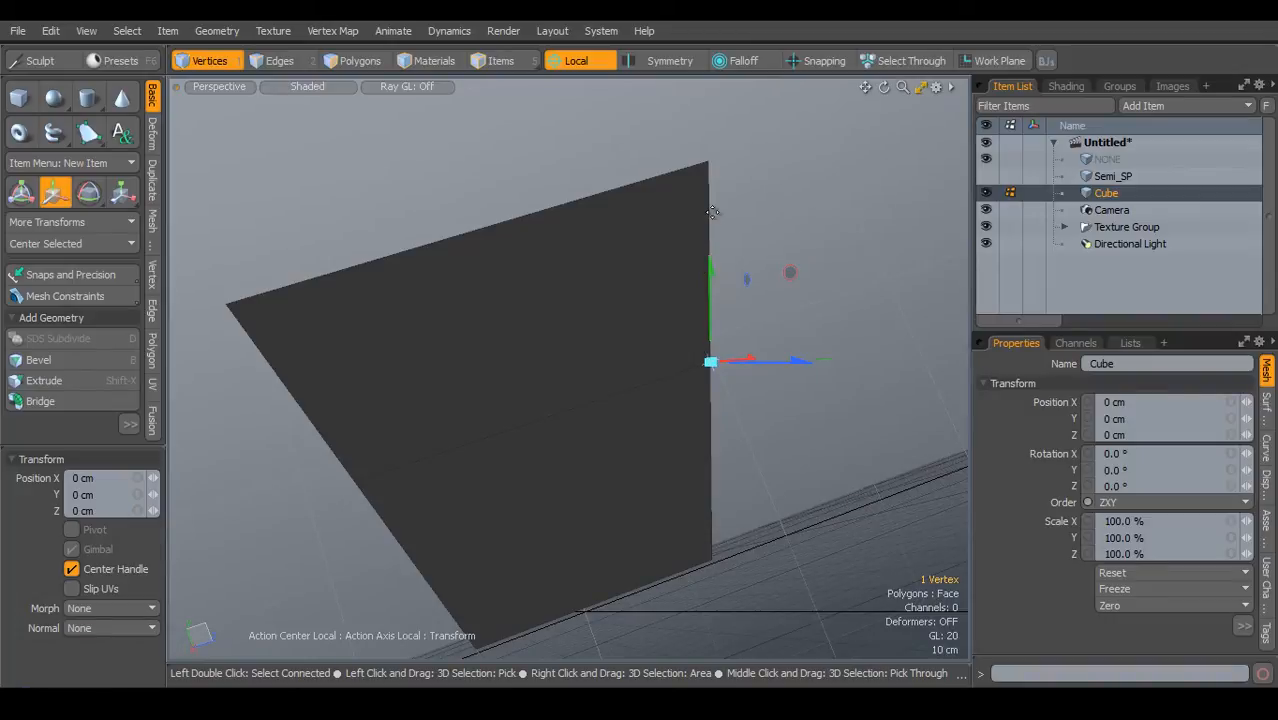
{"action": "left_click_drag", "start_coordinate": [711, 272], "coordinate": [707, 362]}
{"action": "left_click_drag", "start_coordinate": [710, 512], "coordinate": [709, 258]}
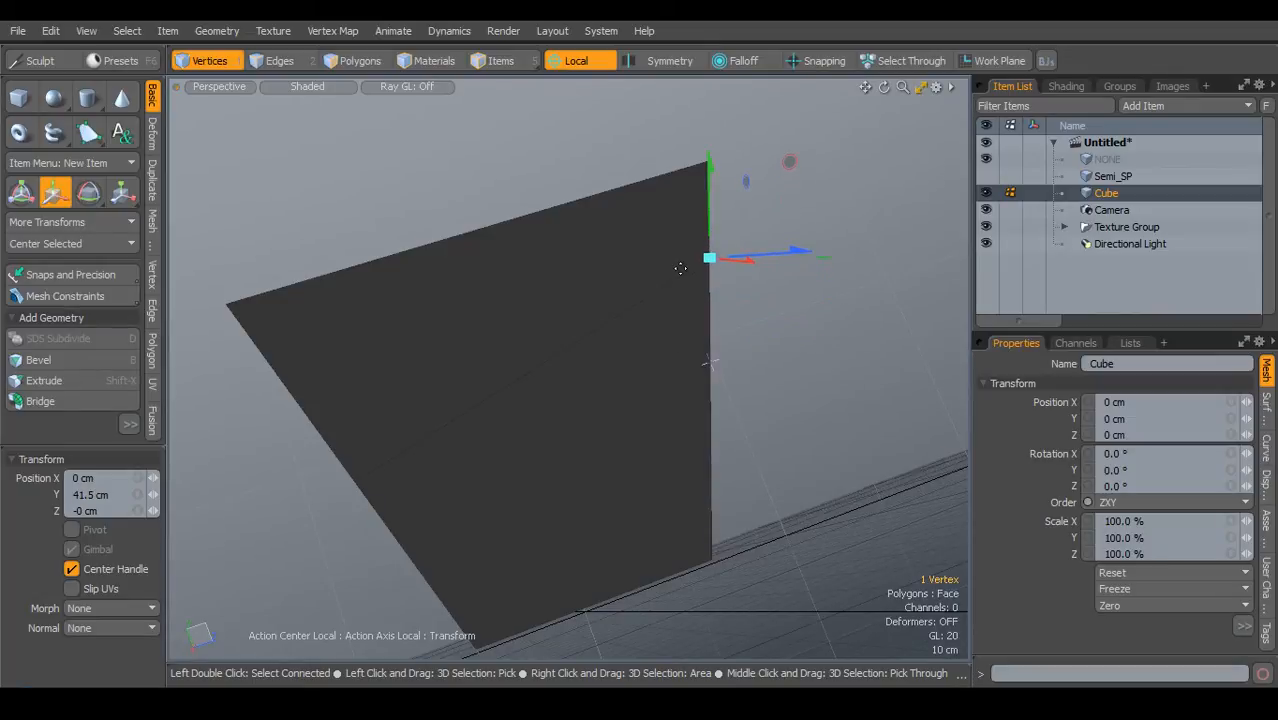
{"action": "key", "text": "space"}
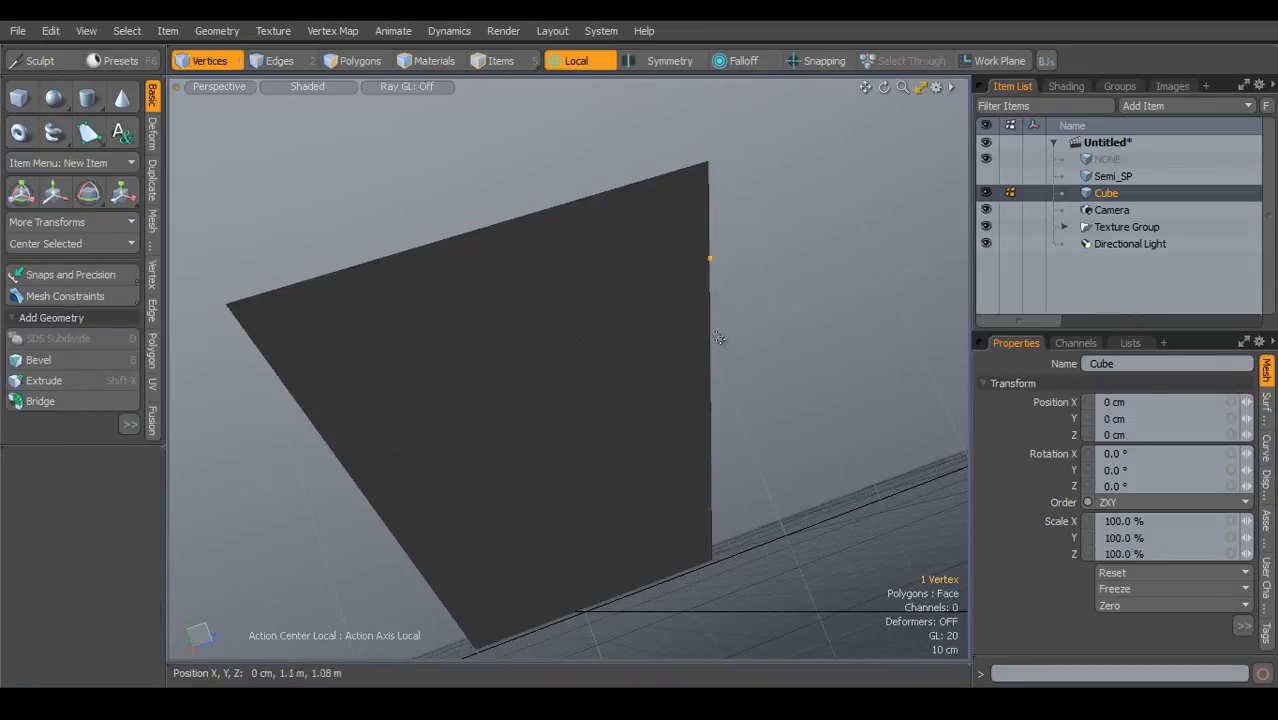
- Reset the action center to (none)
{"action": "left_click_drag", "start_coordinate": [822, 273], "coordinate": [686, 523], "text": "alt"}
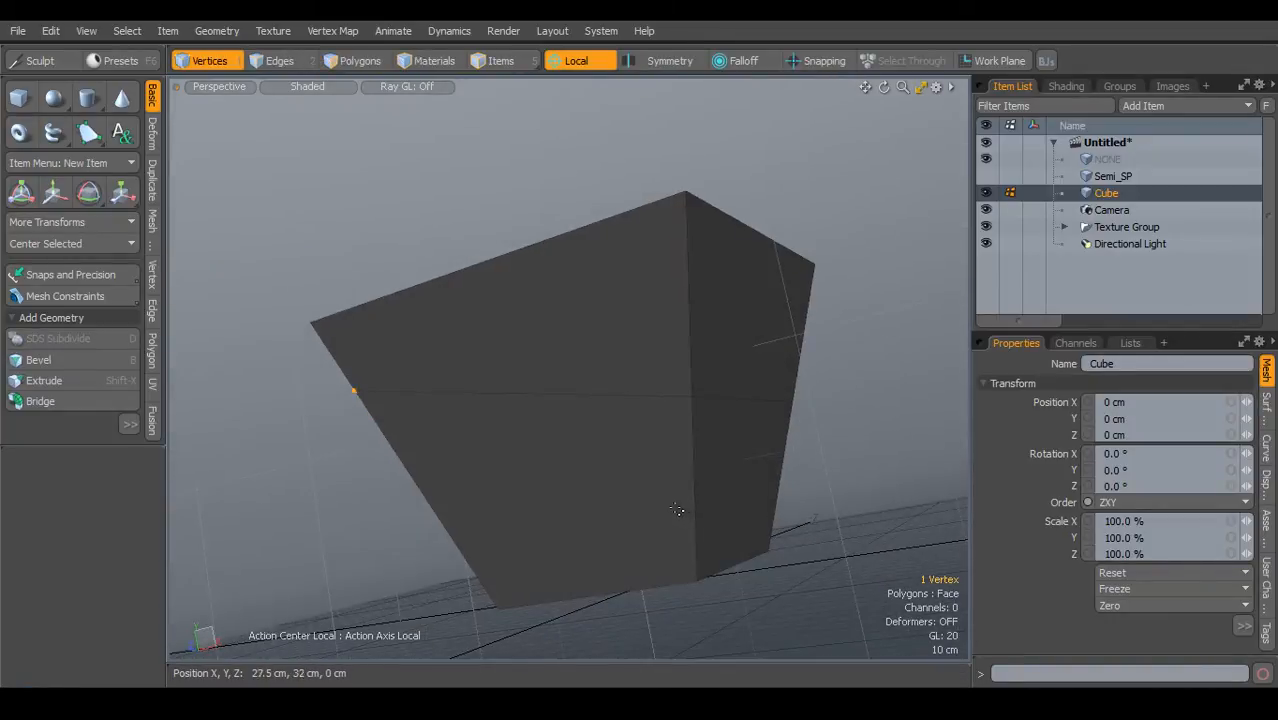
{"action": "left_click", "coordinate": [591, 58]}
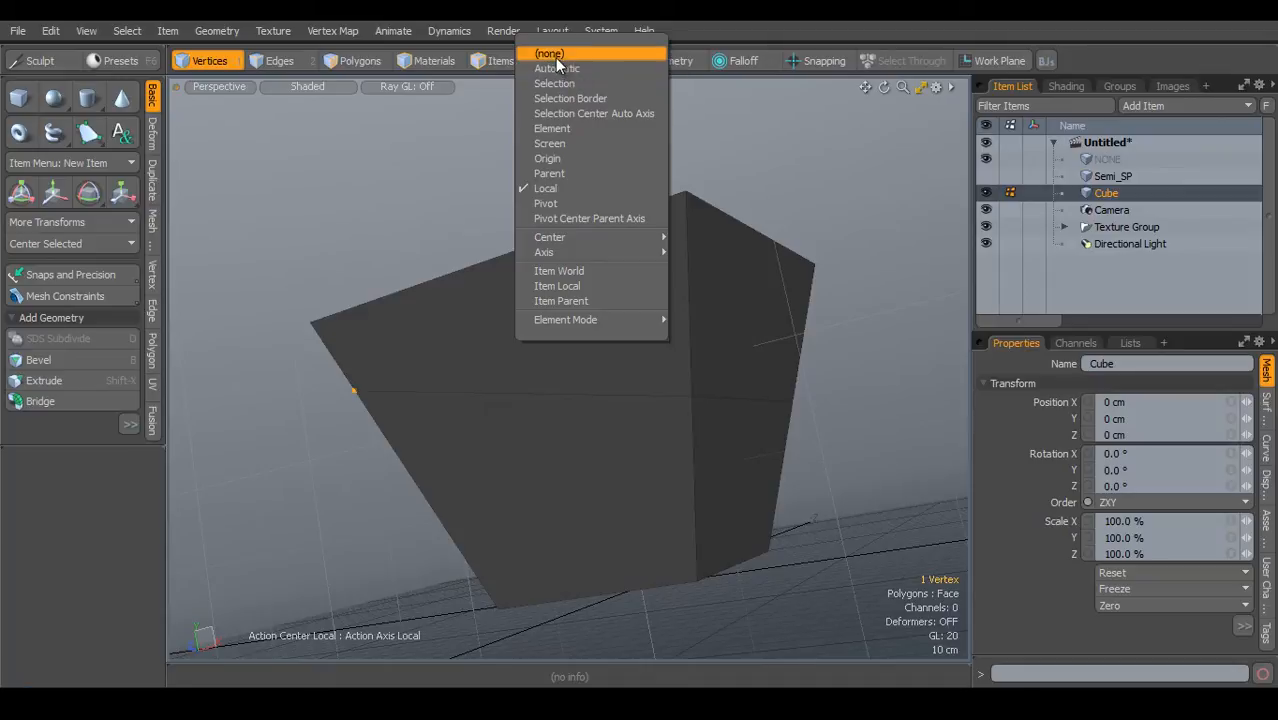
{"action": "left_click", "coordinate": [555, 56]}
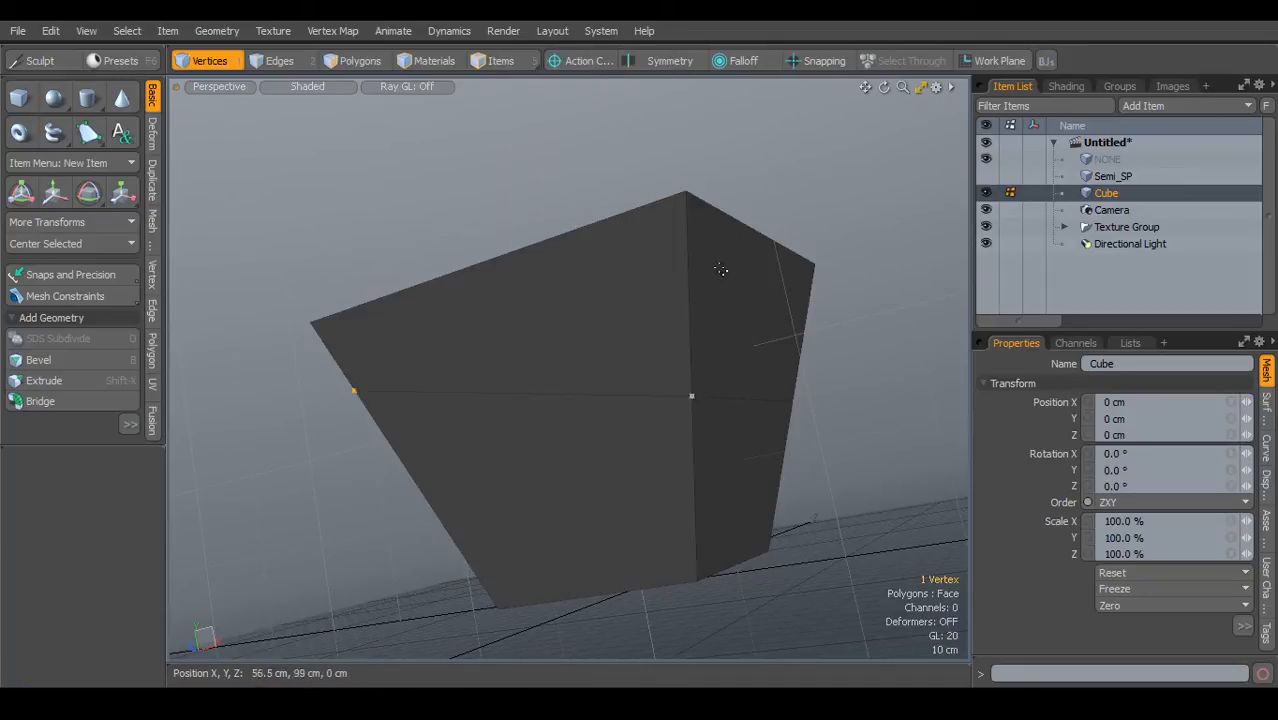
- Align the work plane to the two vertical edge segments forming a neighbouring slanted corner of the cube
{"action": "left_click", "coordinate": [274, 61]}
{"action": "left_click", "coordinate": [687, 262]}
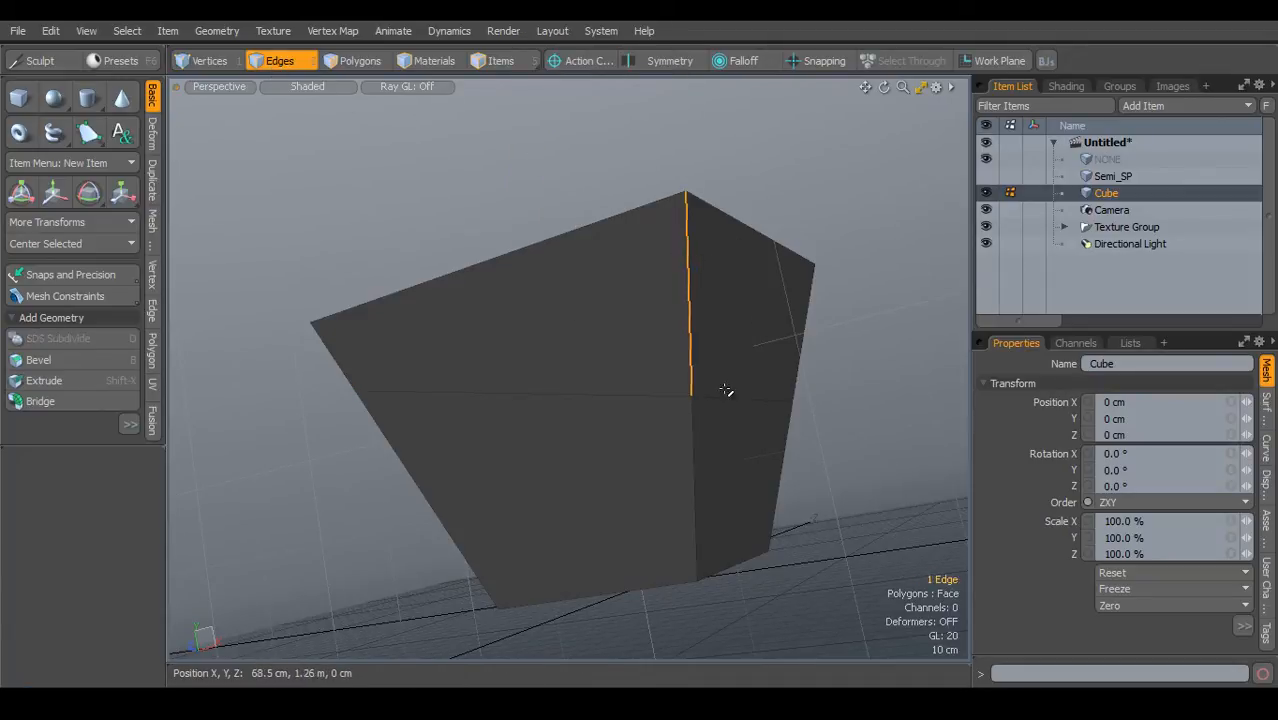
{"action": "left_click", "coordinate": [689, 446], "text": "shift"}
{"action": "left_click_drag", "start_coordinate": [616, 505], "coordinate": [680, 272], "text": "alt"}
{"action": "left_click_drag", "start_coordinate": [664, 165], "coordinate": [655, 205], "text": "alt+shift"}
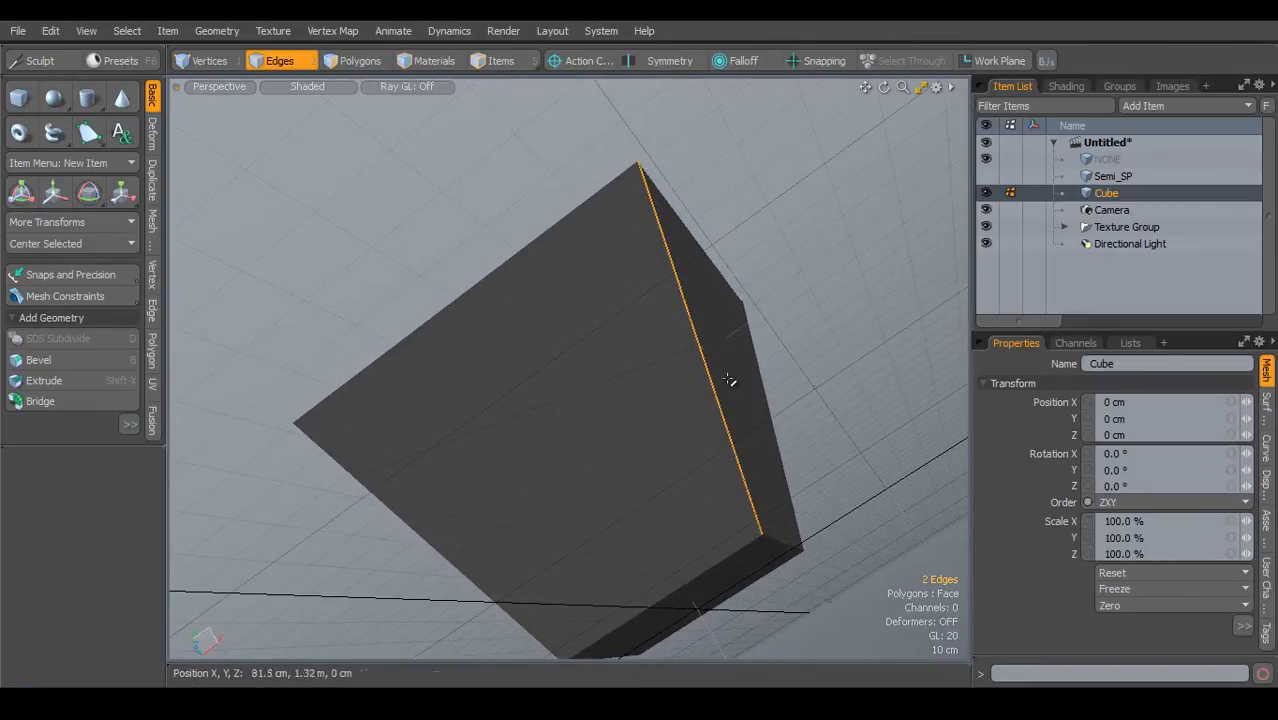
{"action": "left_click", "coordinate": [1006, 59]}
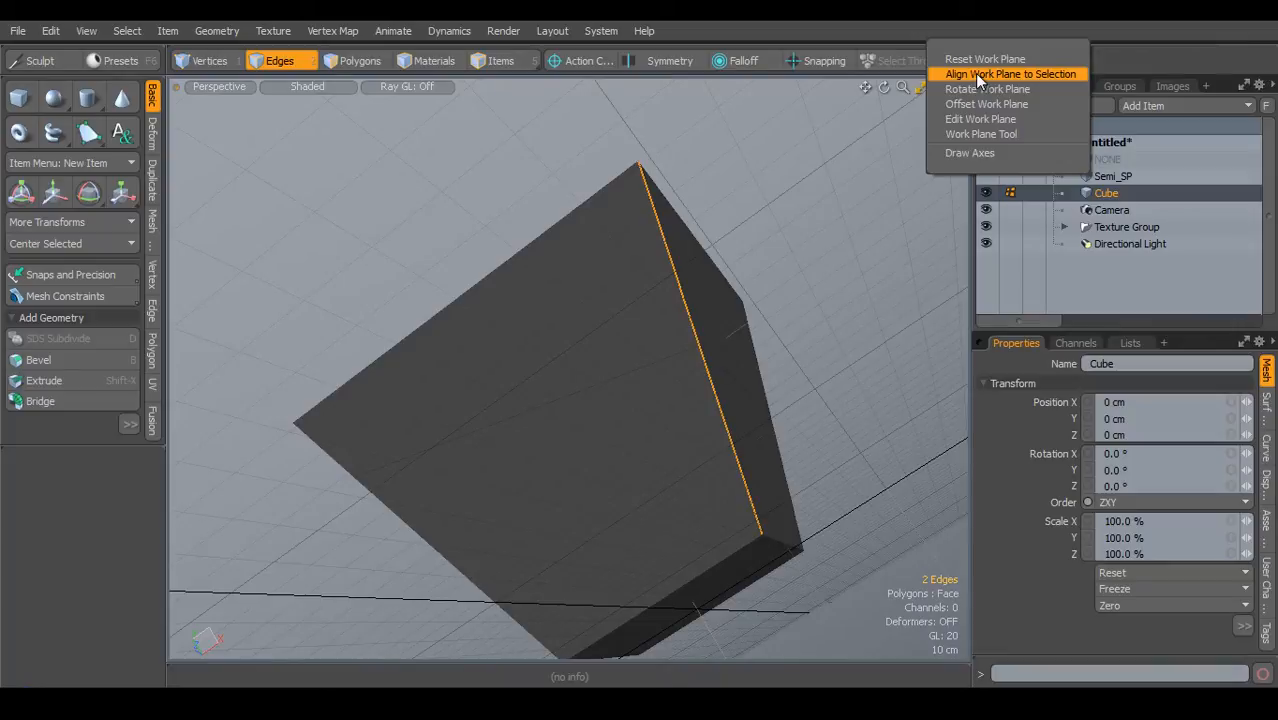
{"action": "left_click", "coordinate": [1010, 74]}
{"action": "left_click_drag", "start_coordinate": [736, 229], "coordinate": [673, 468], "text": "alt"}
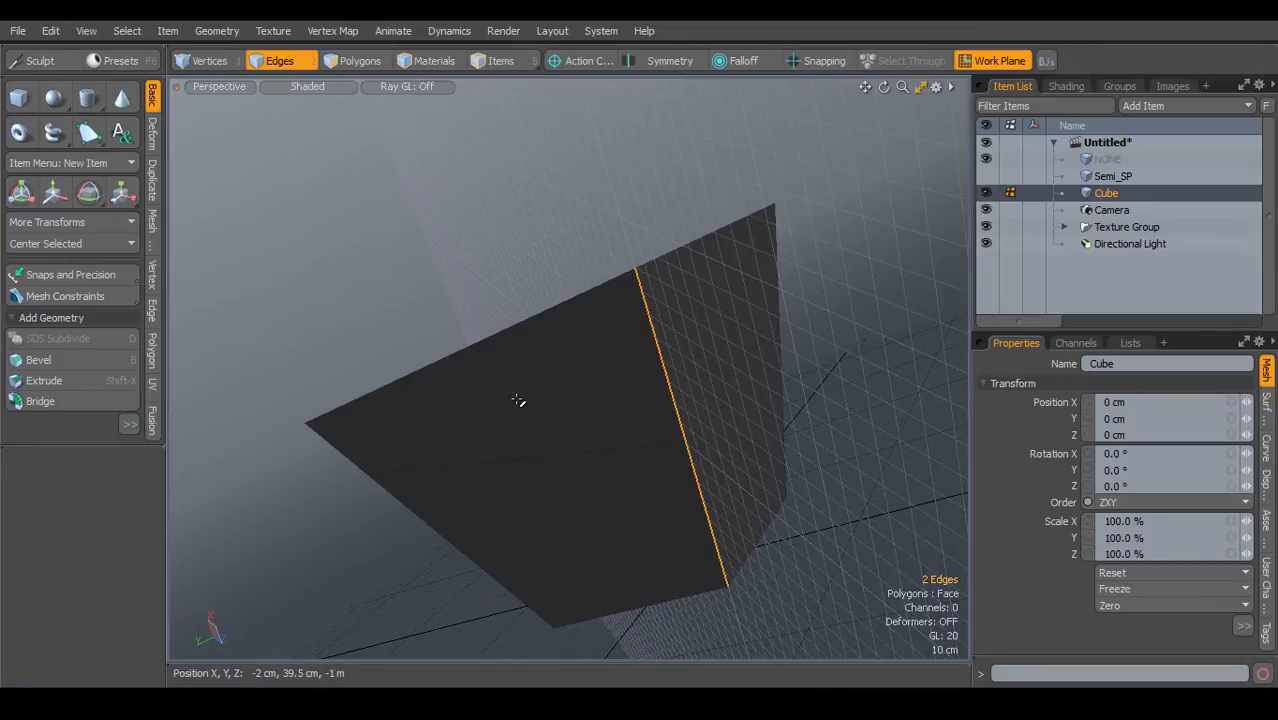
- Slide the middle vertex of the aligned corner edge along the work plane's X axis to just below the top corner
{"action": "left_click", "coordinate": [200, 60]}
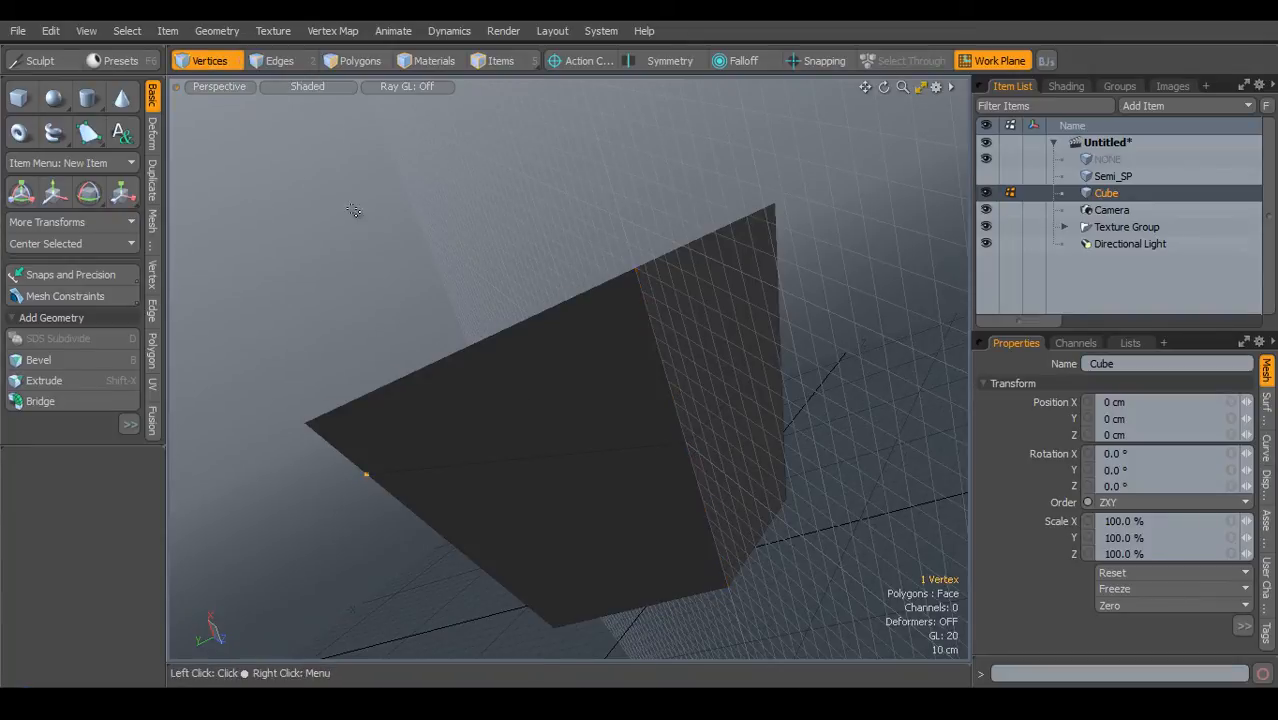
{"action": "left_click", "coordinate": [682, 440]}
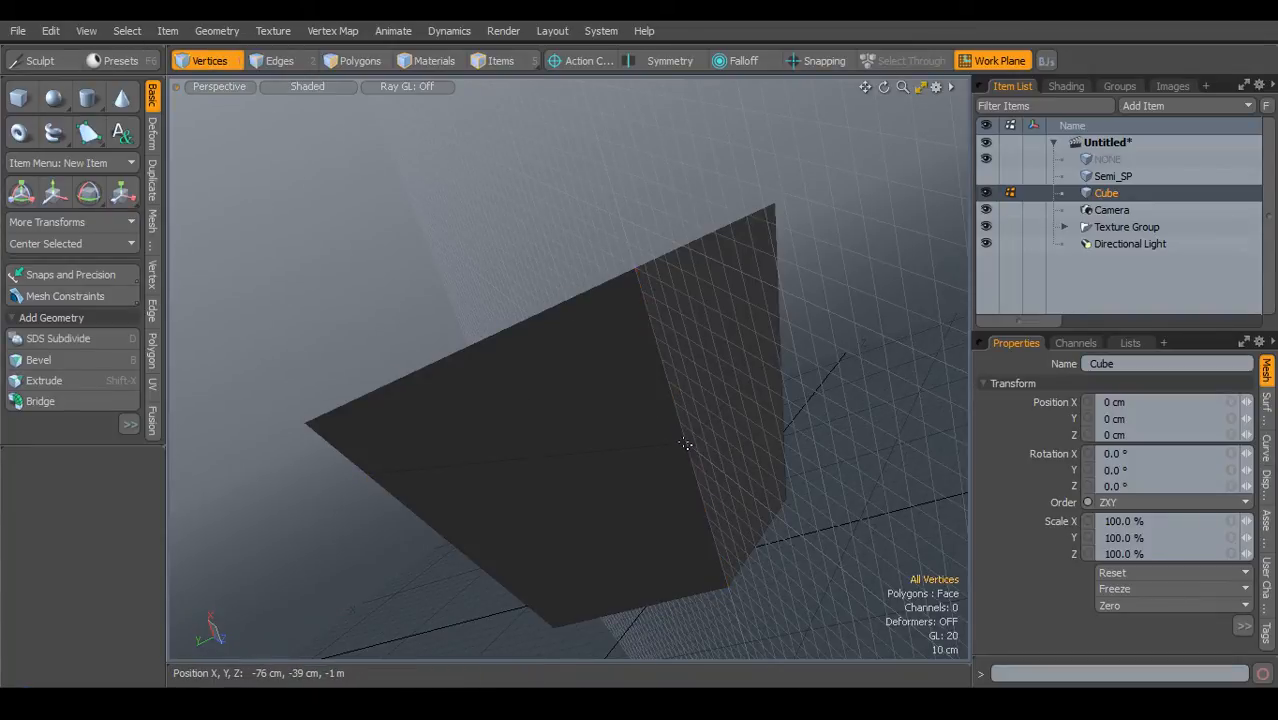
{"action": "key", "text": "y"}
{"action": "left_click_drag", "start_coordinate": [673, 426], "coordinate": [683, 207], "text": "alt"}
{"action": "key", "text": "space"}
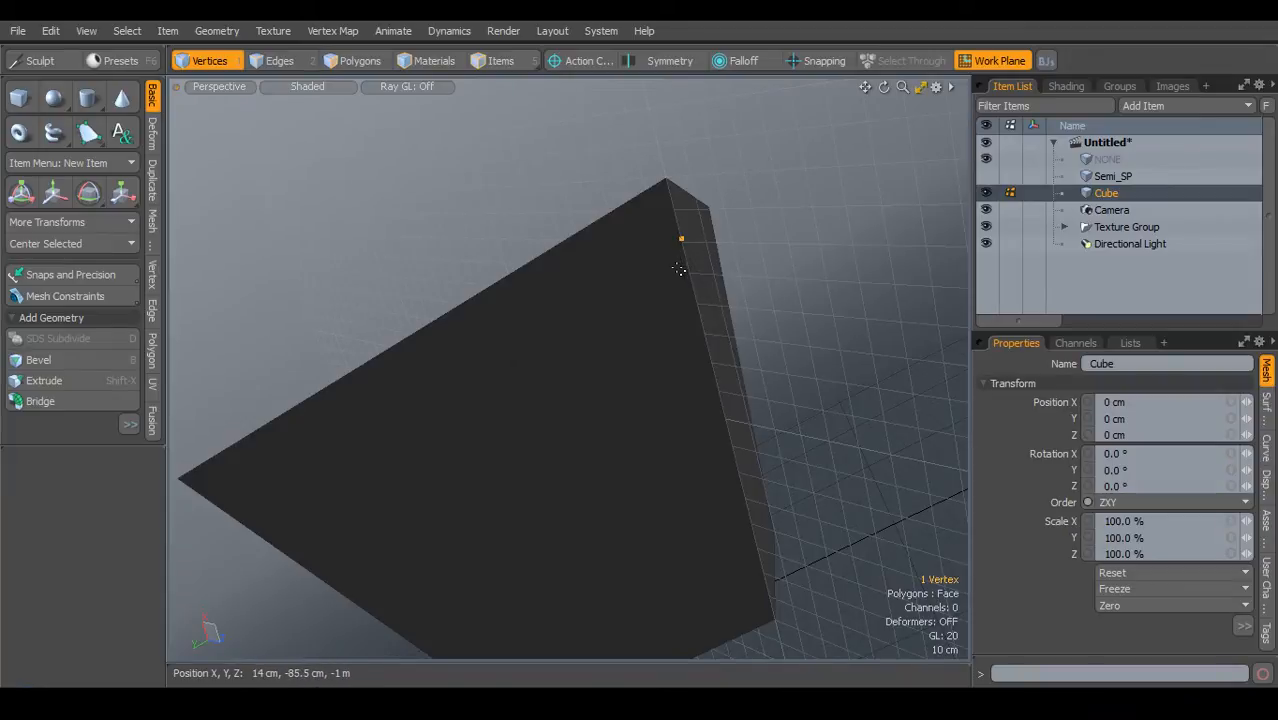
- Move the same vertex another 2 cm toward the top corner along the work plane's X axis
{"action": "key", "text": "w"}
{"action": "left_click_drag", "start_coordinate": [748, 456], "coordinate": [800, 255], "text": "alt"}
{"action": "left_click_drag", "start_coordinate": [800, 255], "coordinate": [629, 237], "text": "ctrl+alt"}
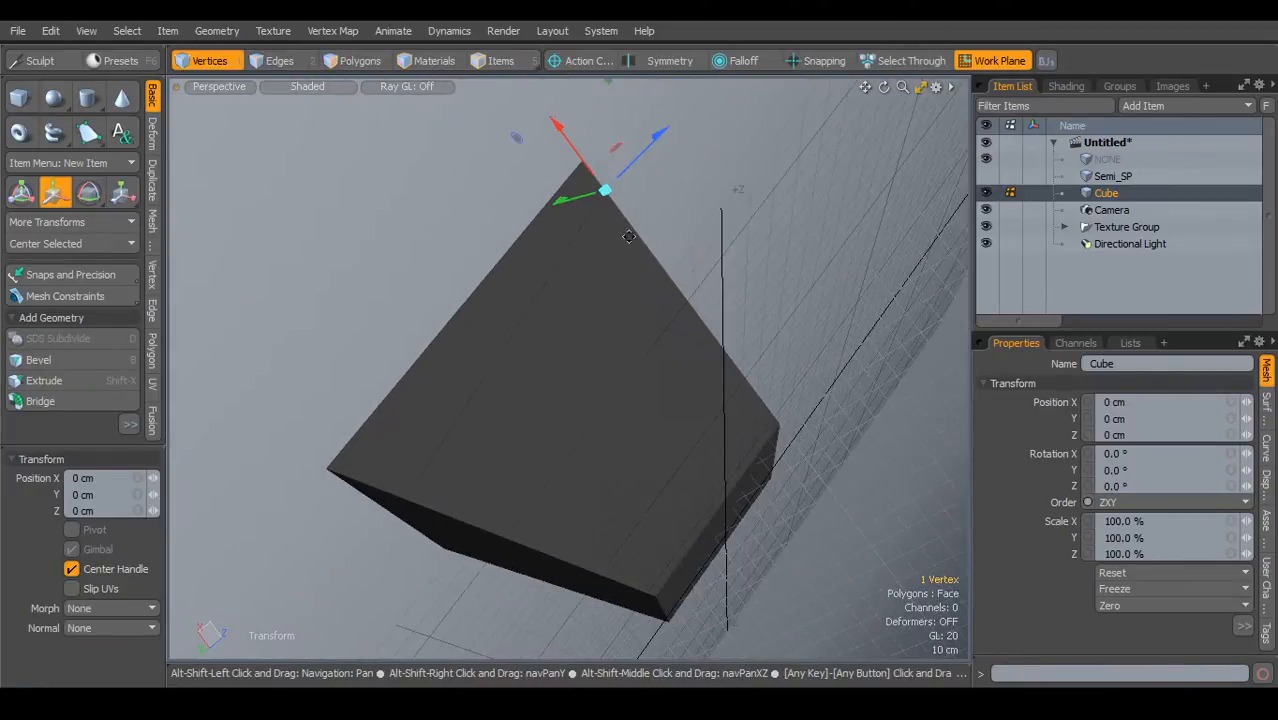
{"action": "mouse_move", "coordinate": [558, 127]}
{"action": "left_mouse_down"}
{"action": "mouse_move", "coordinate": [672, 282]}
{"action": "mouse_move", "coordinate": [558, 127]}
{"action": "left_mouse_up"}
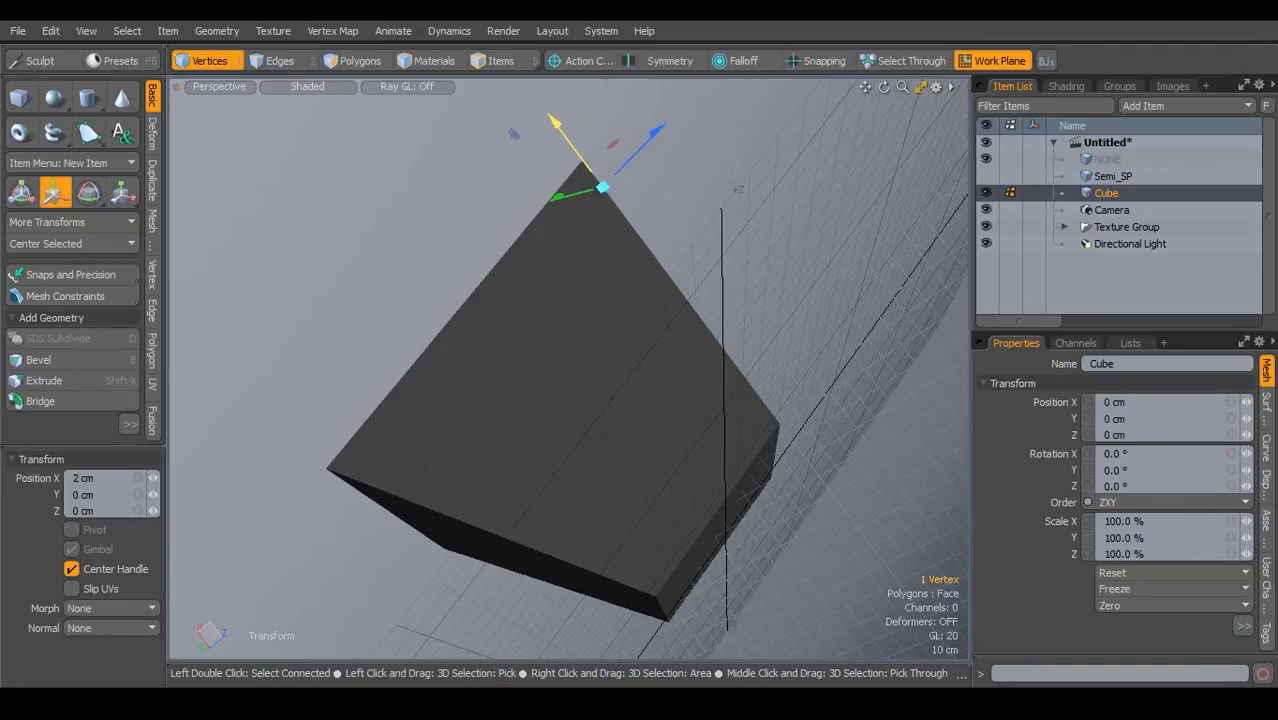
{"action": "key", "text": "space"}
- Reset the work plane to its default orientation
{"action": "left_click_drag", "start_coordinate": [730, 225], "coordinate": [620, 420], "text": "alt"}
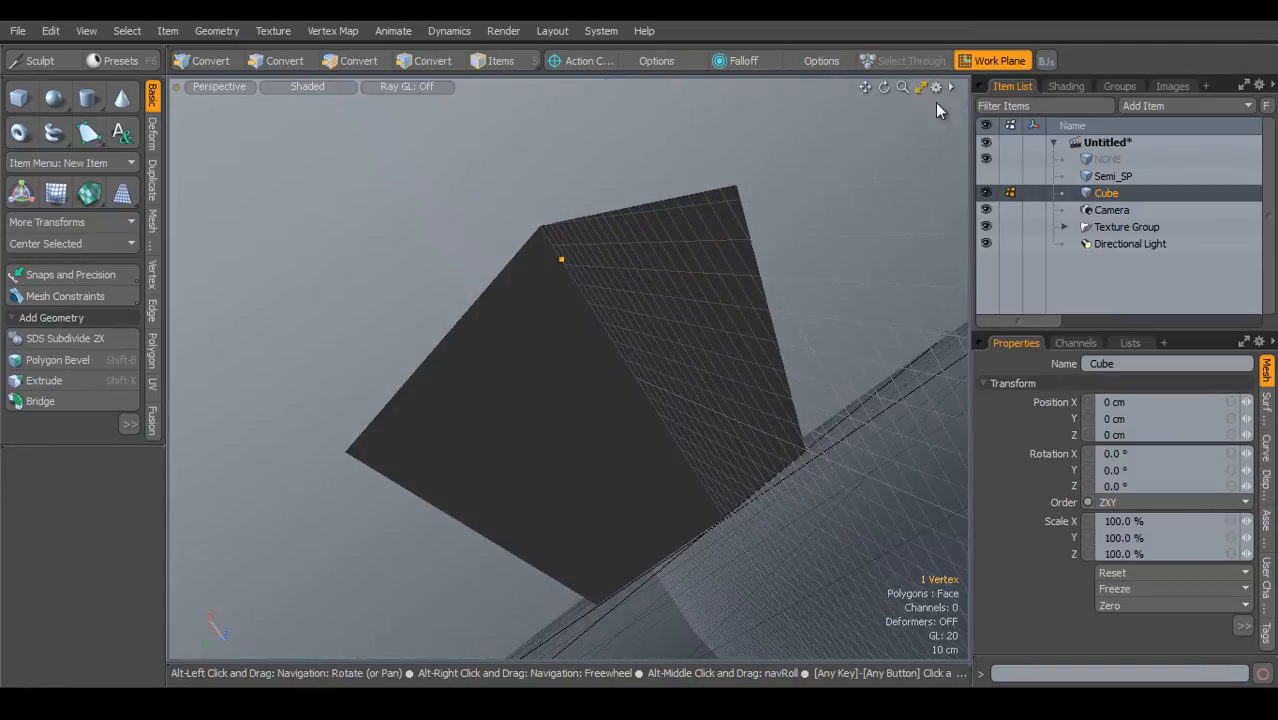
{"action": "left_click", "coordinate": [1000, 60]}
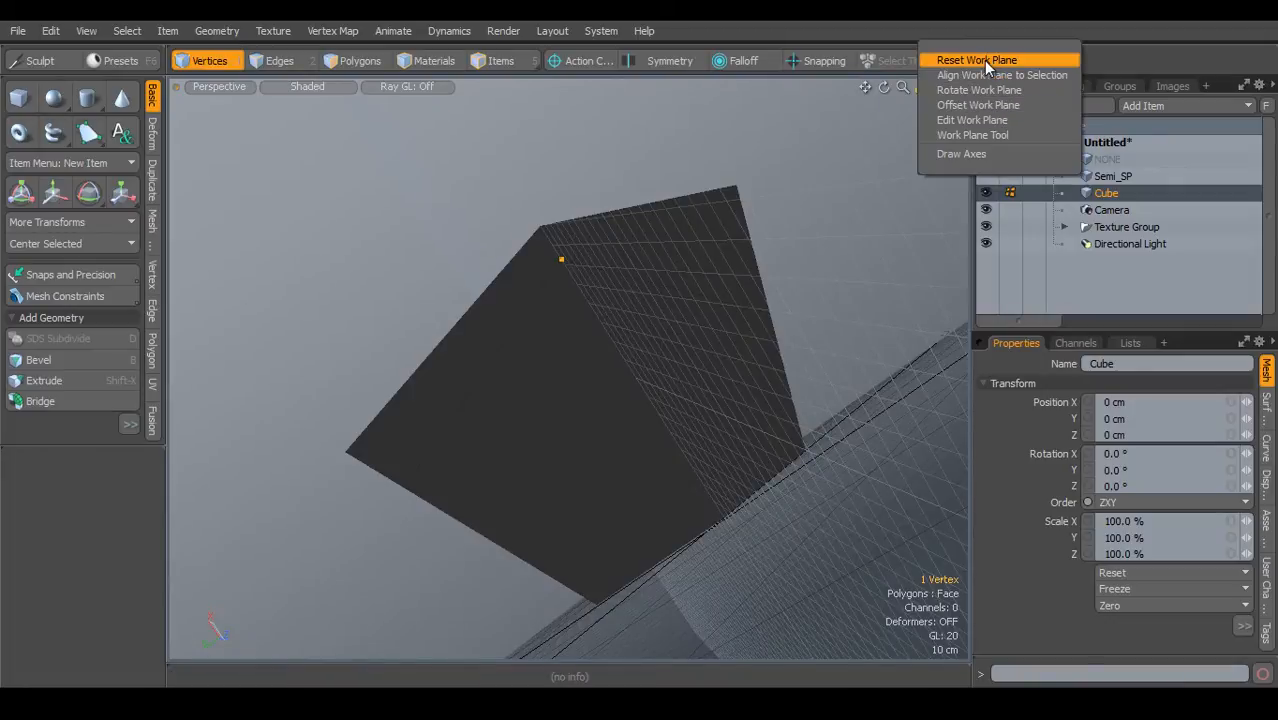
{"action": "left_click", "coordinate": [1000, 60]}
{"action": "left_click_drag", "start_coordinate": [663, 334], "coordinate": [390, 514], "text": "alt"}
{"action": "key", "text": "1"}
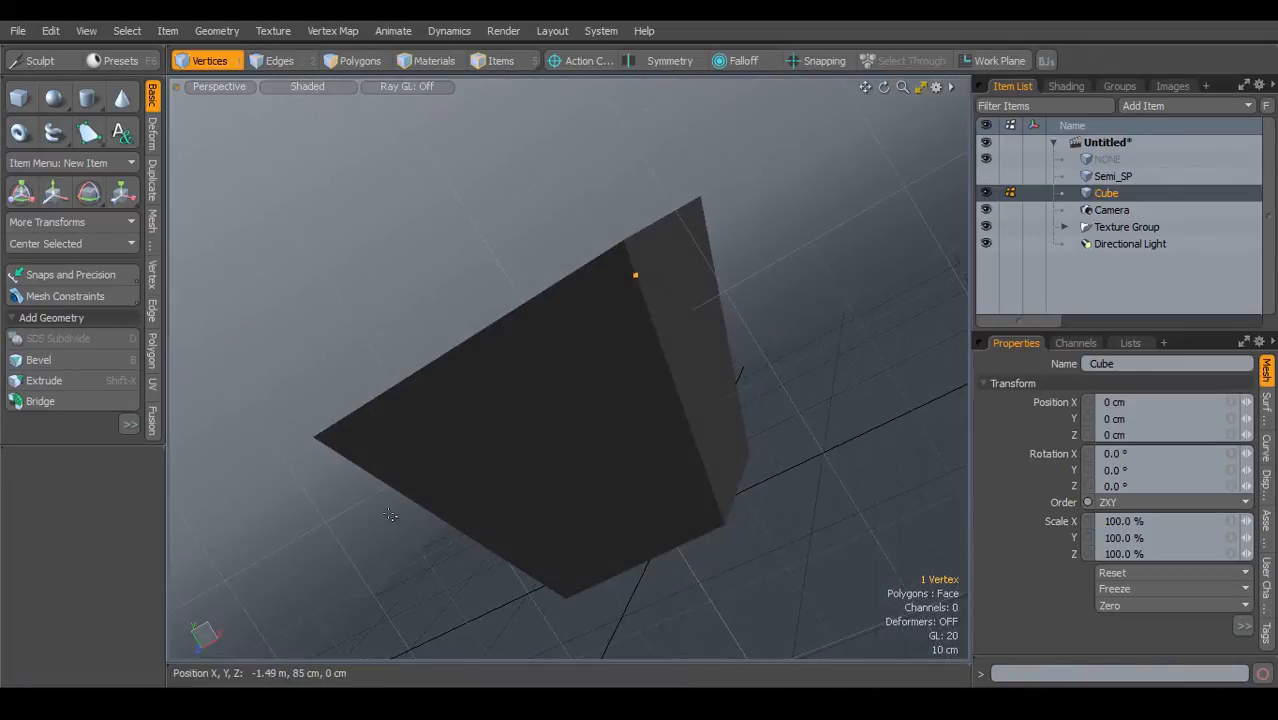
- Select the middle vertex of another slanted corner edge of the cube and set the action center to Element
{"action": "left_click_drag", "start_coordinate": [668, 316], "coordinate": [611, 314], "text": "alt"}
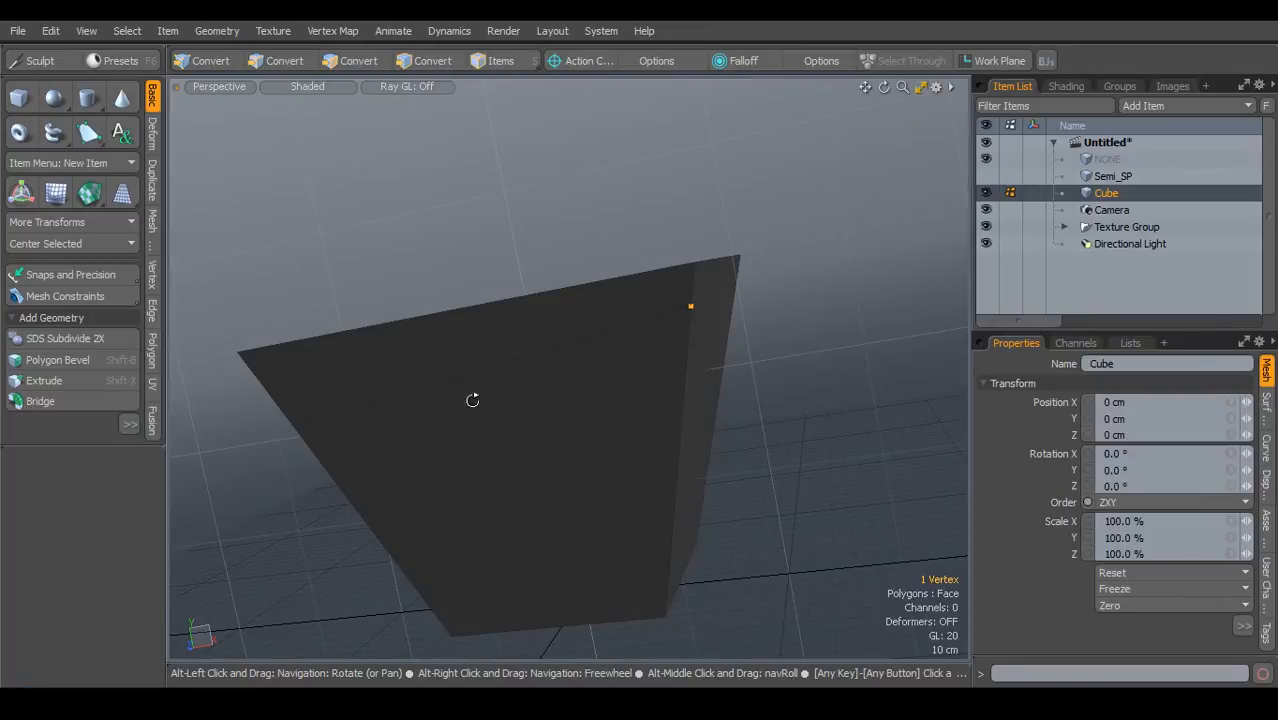
{"action": "left_click_drag", "start_coordinate": [579, 403], "coordinate": [465, 328], "text": "alt"}
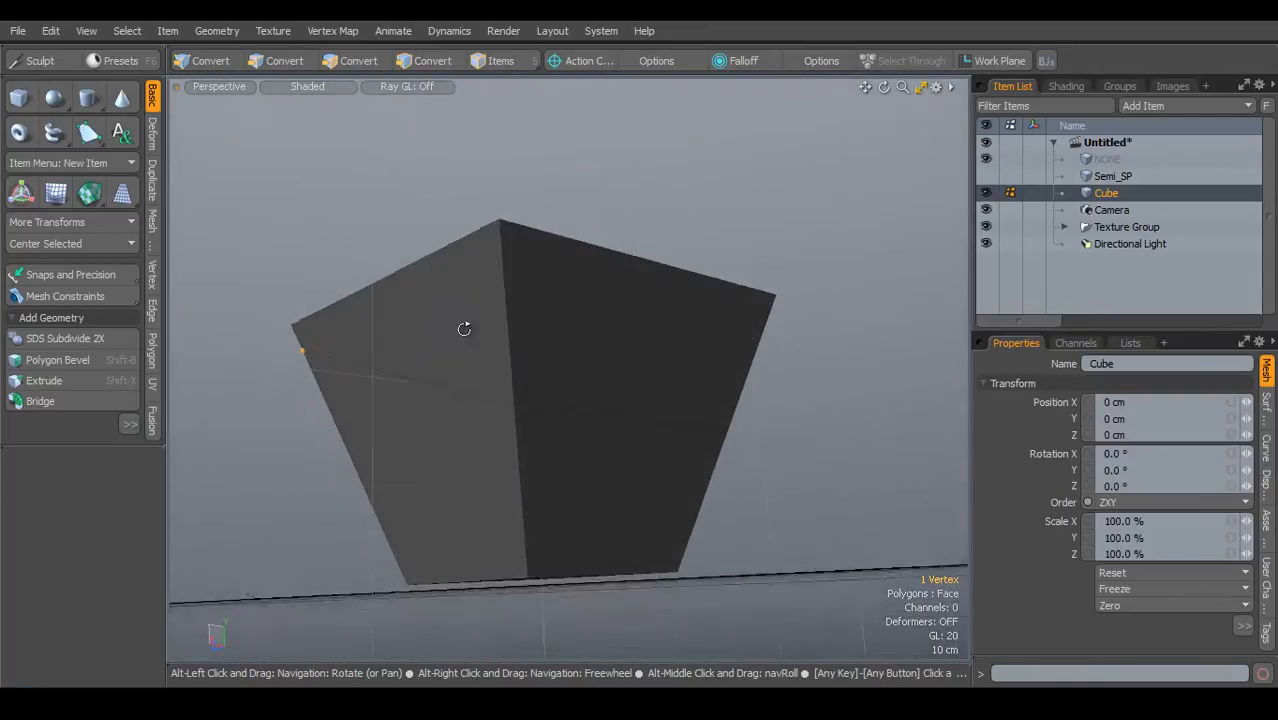
{"action": "left_click", "coordinate": [515, 404]}
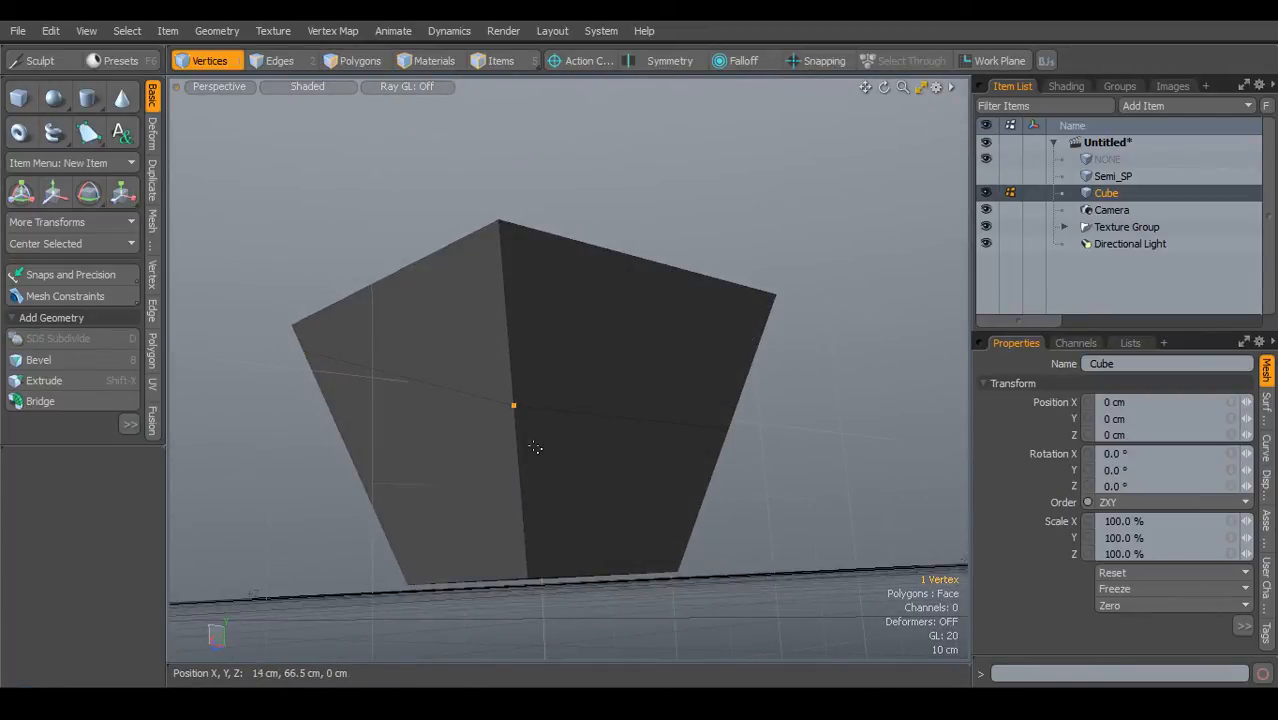
{"action": "left_click_drag", "start_coordinate": [515, 404], "coordinate": [690, 312], "text": "alt+shift"}
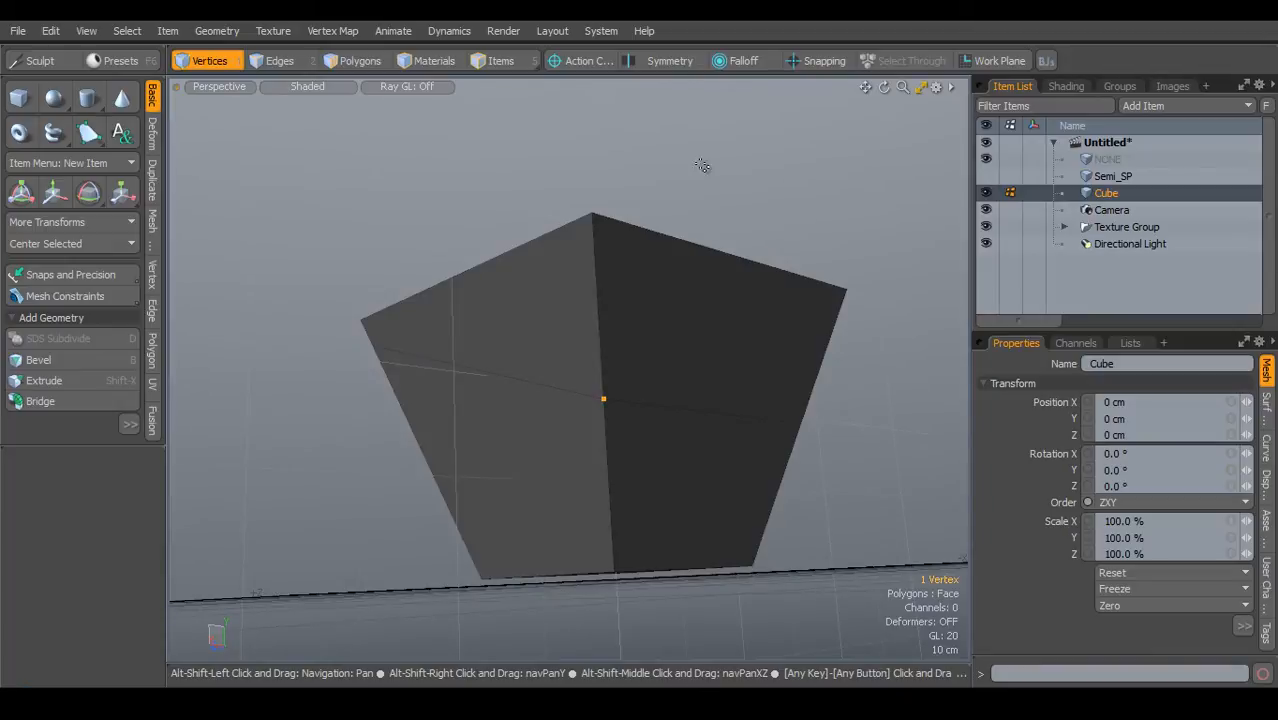
{"action": "left_click", "coordinate": [585, 60]}
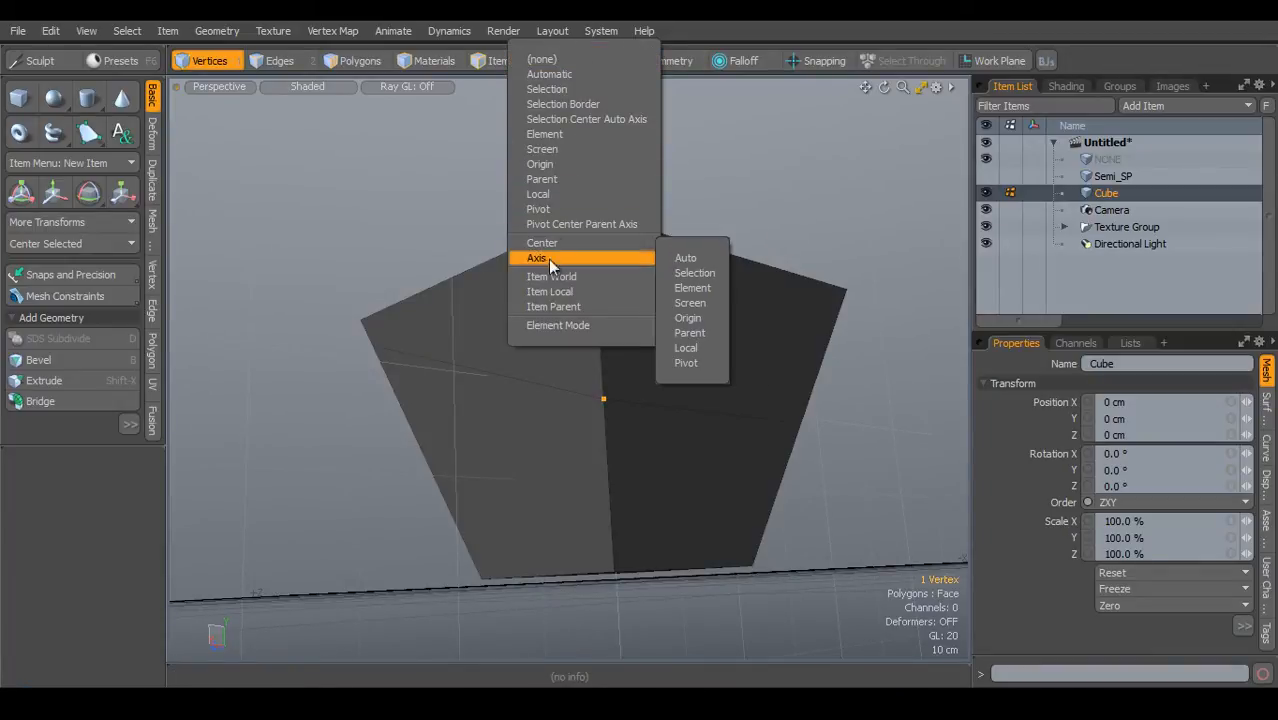
{"action": "left_click", "coordinate": [548, 134]}
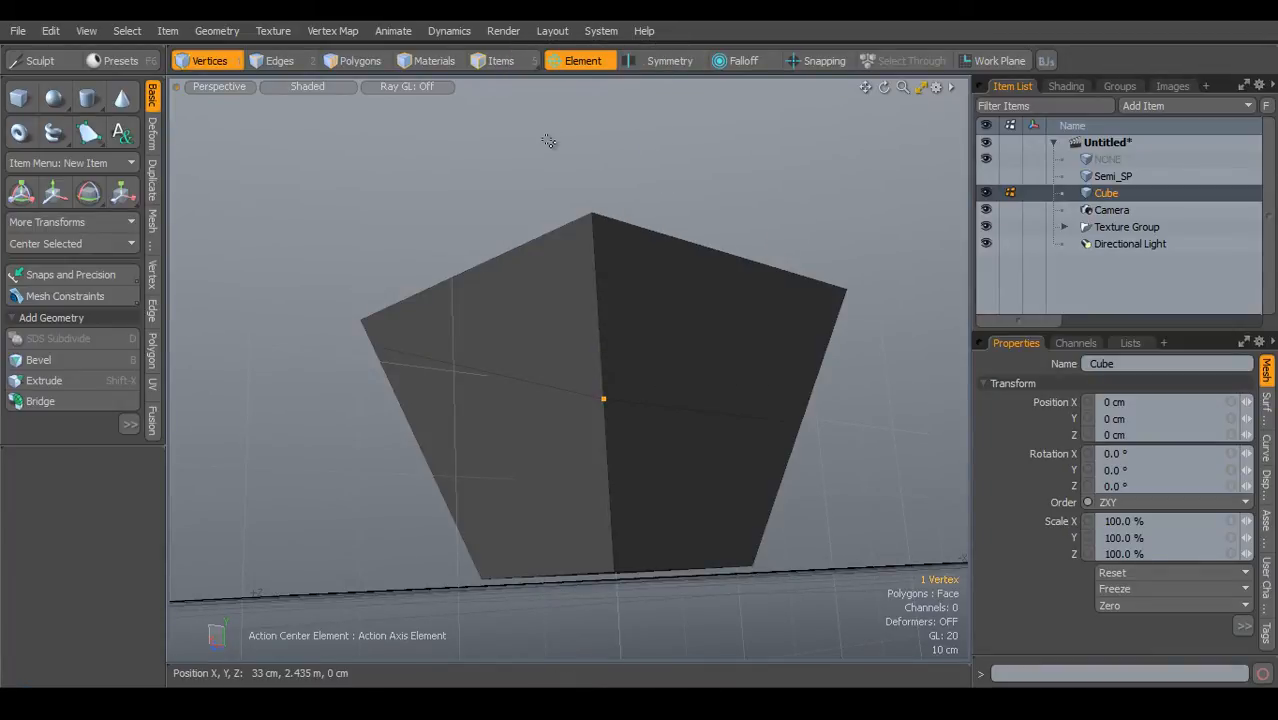
{"action": "left_click_drag", "start_coordinate": [637, 274], "coordinate": [707, 271], "text": "alt+shift"}
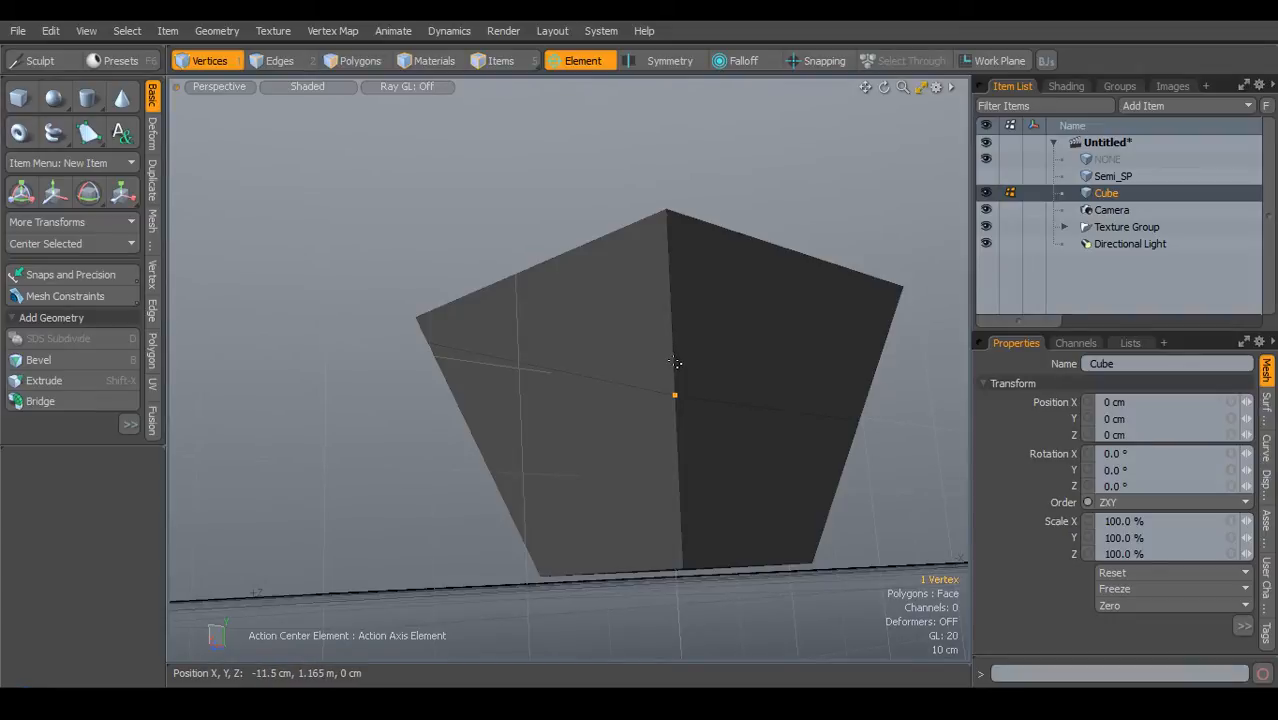
- Align the Move handles to the upper segment of that corner edge and slide the vertex -66 cm along Y, just below the top corner
{"action": "key", "text": "w"}
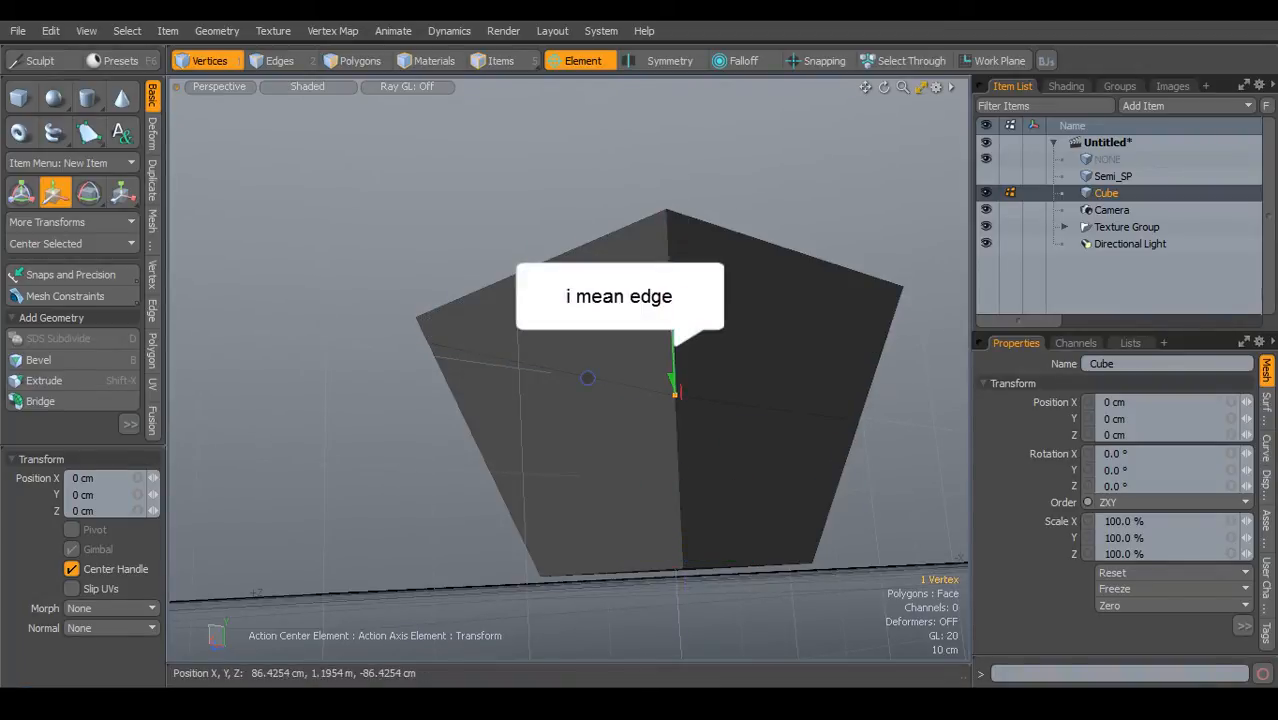
{"action": "left_click_drag", "start_coordinate": [653, 394], "coordinate": [760, 362], "text": "alt"}
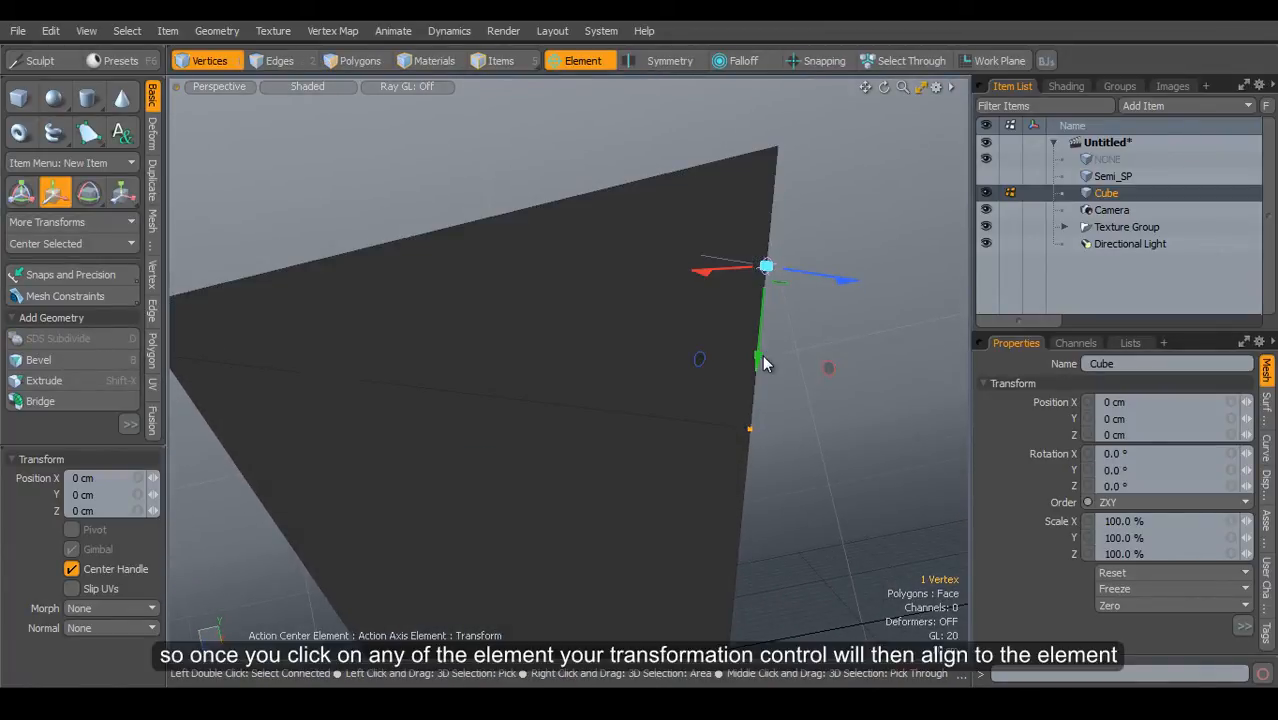
{"action": "left_click_drag", "start_coordinate": [760, 362], "coordinate": [776, 175]}
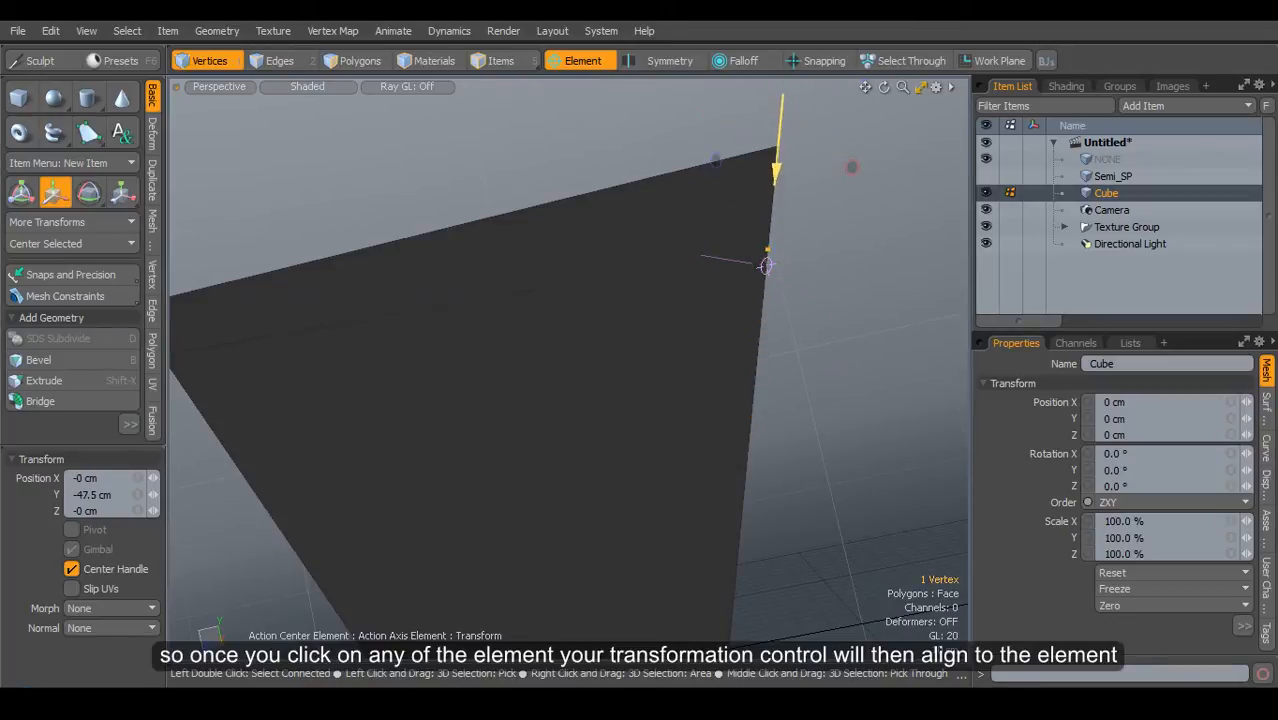
{"action": "left_click_drag", "start_coordinate": [782, 108], "coordinate": [776, 180]}
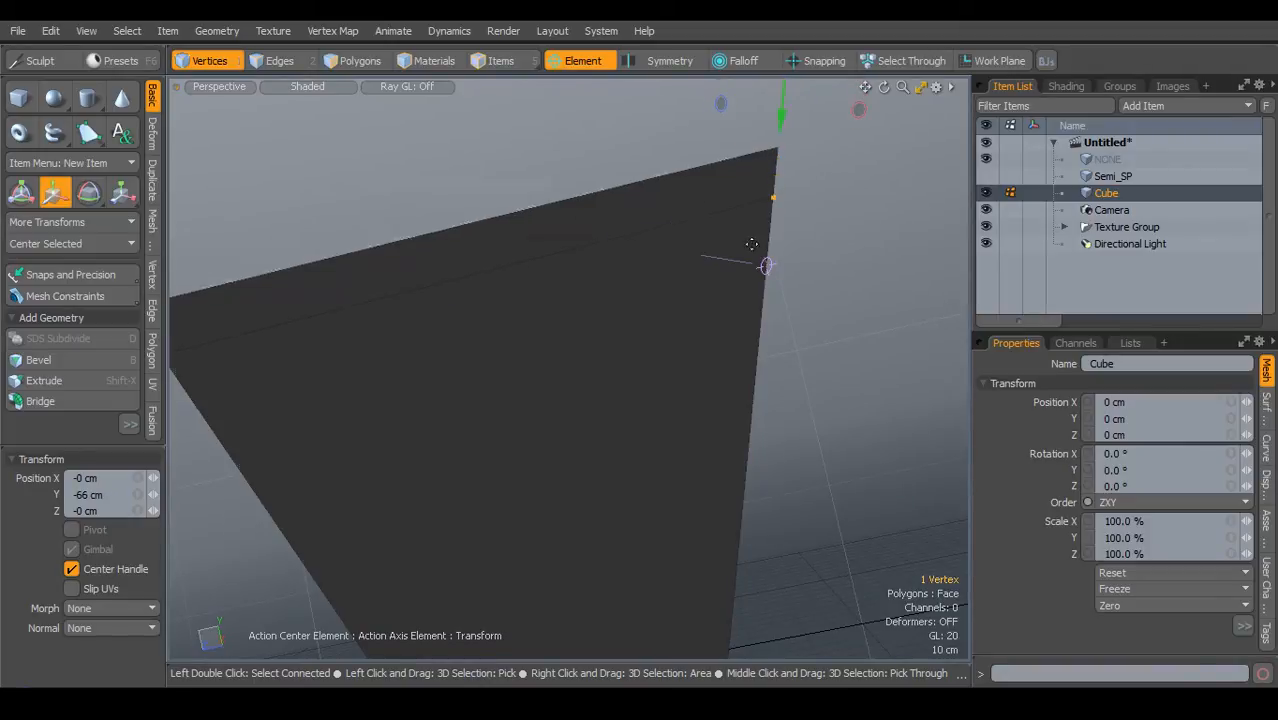
{"action": "scroll", "coordinate": [750, 310], "scroll_direction": "down", "scroll_amount": 4}
{"action": "key", "text": "space"}
- Slide the middle vertex of the next slanted corner 69 cm along Y toward the top, with the Move handles aligned to its upper edge segment
{"action": "left_click_drag", "start_coordinate": [844, 316], "coordinate": [630, 380], "text": "alt"}
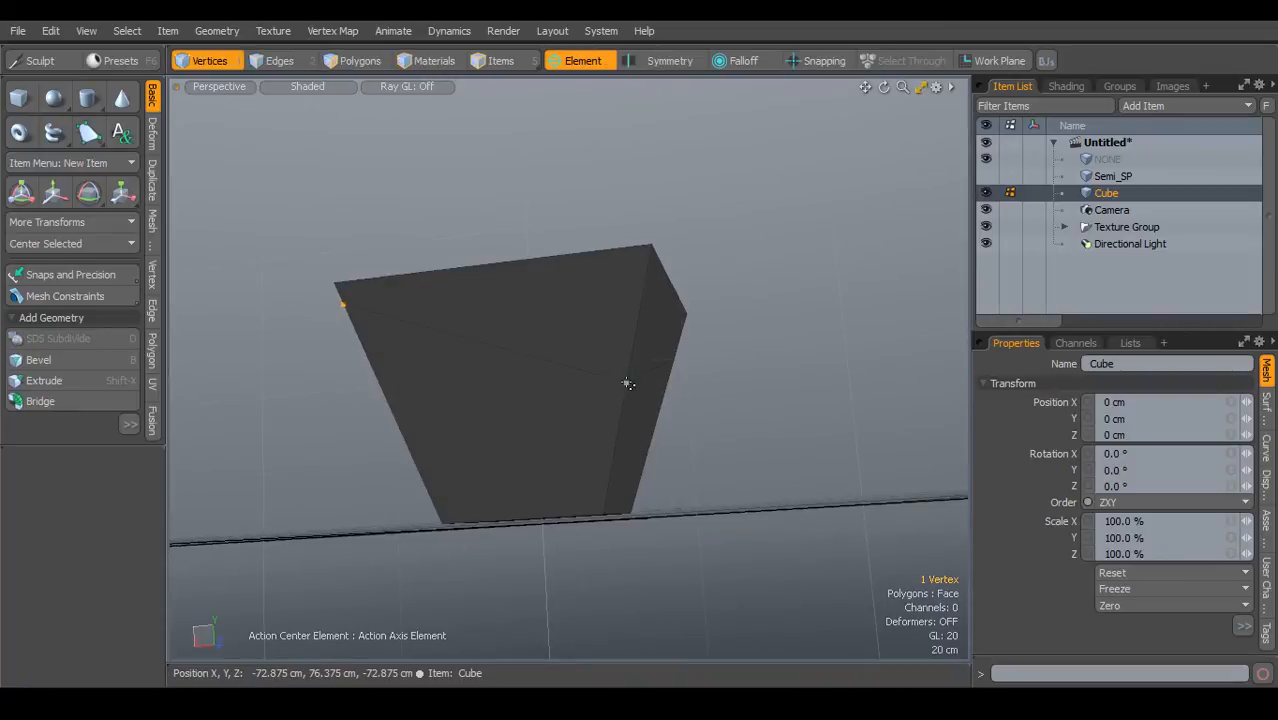
{"action": "left_click_drag", "start_coordinate": [708, 351], "coordinate": [456, 328], "text": "alt"}
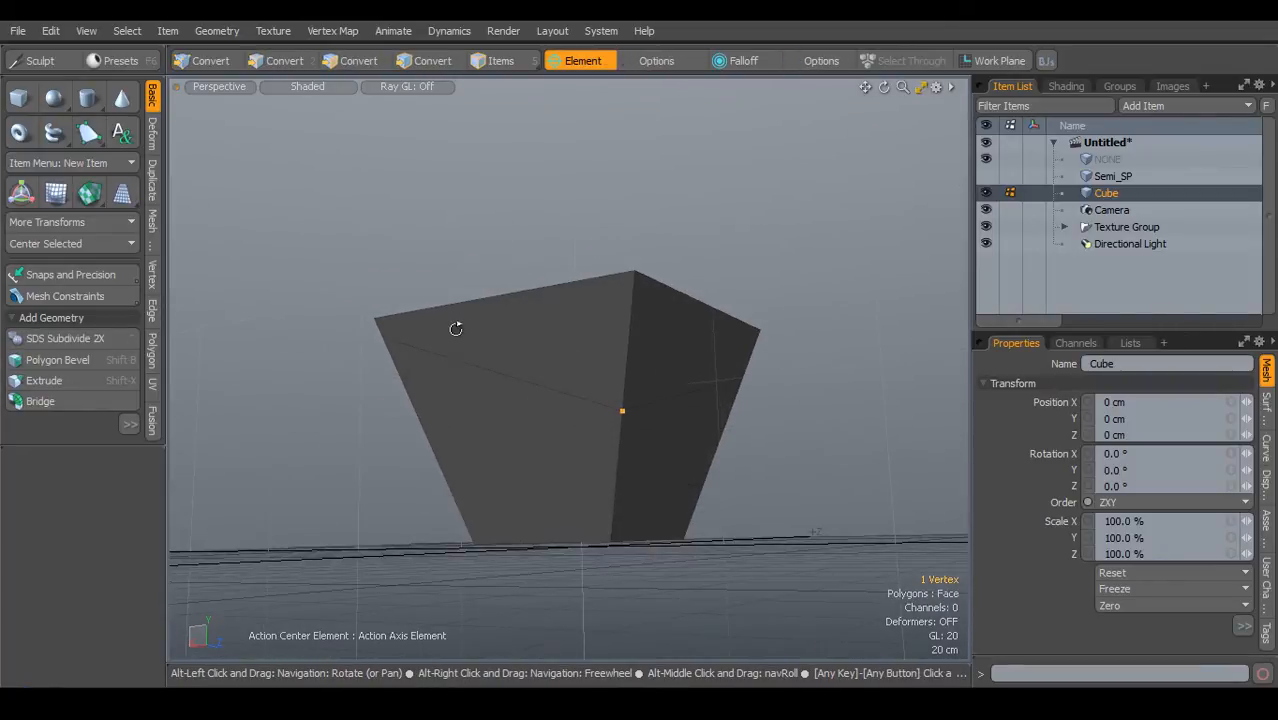
{"action": "left_click_drag", "start_coordinate": [442, 388], "coordinate": [451, 448], "text": "alt"}
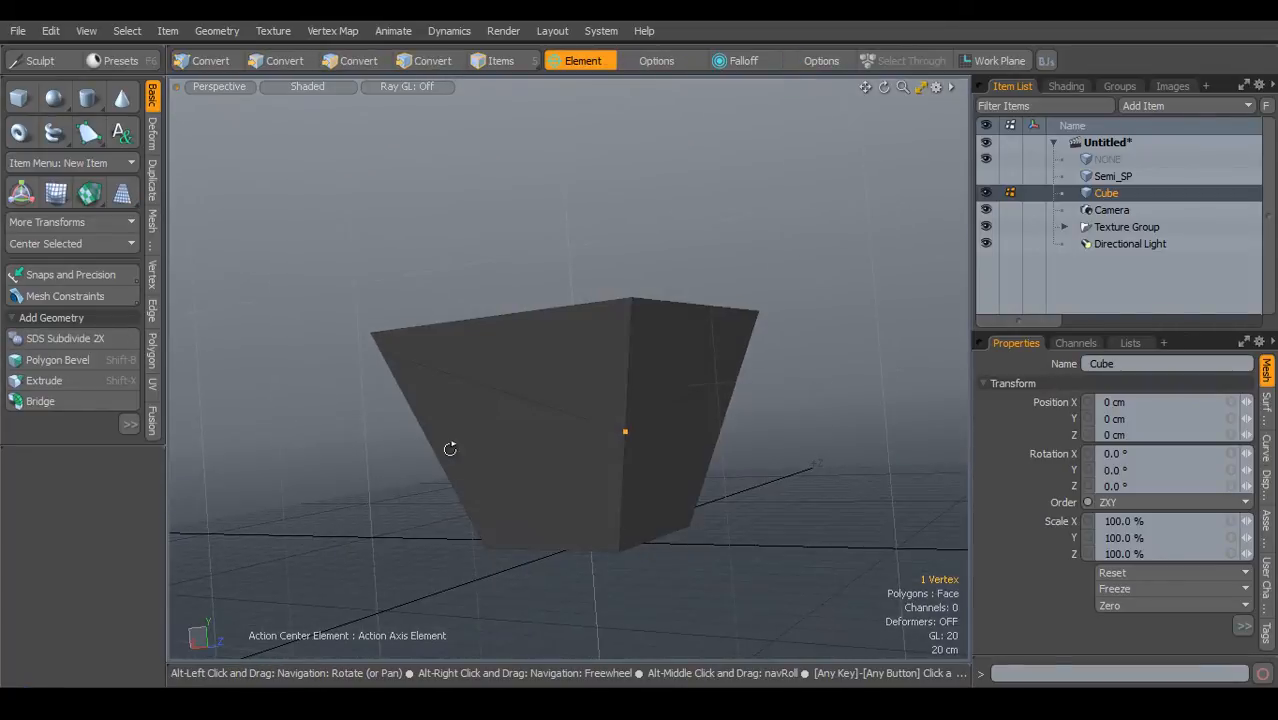
{"action": "key", "text": "y"}
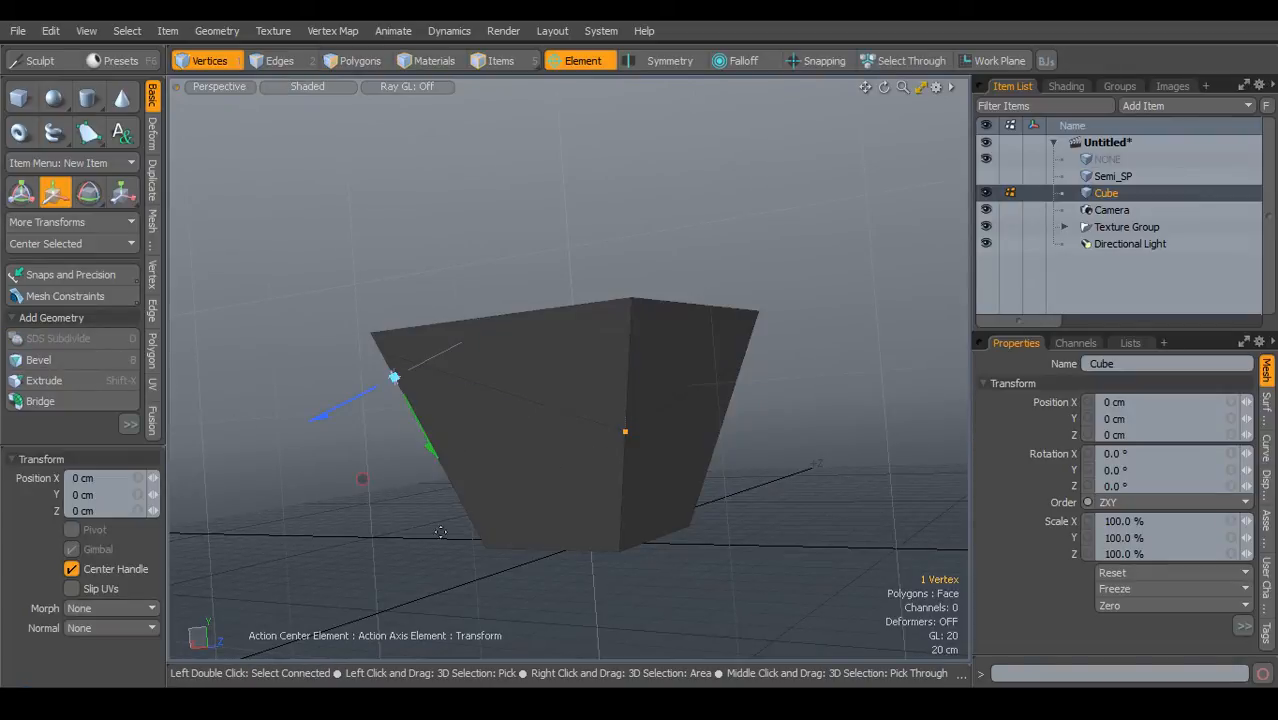
{"action": "key", "text": "q"}
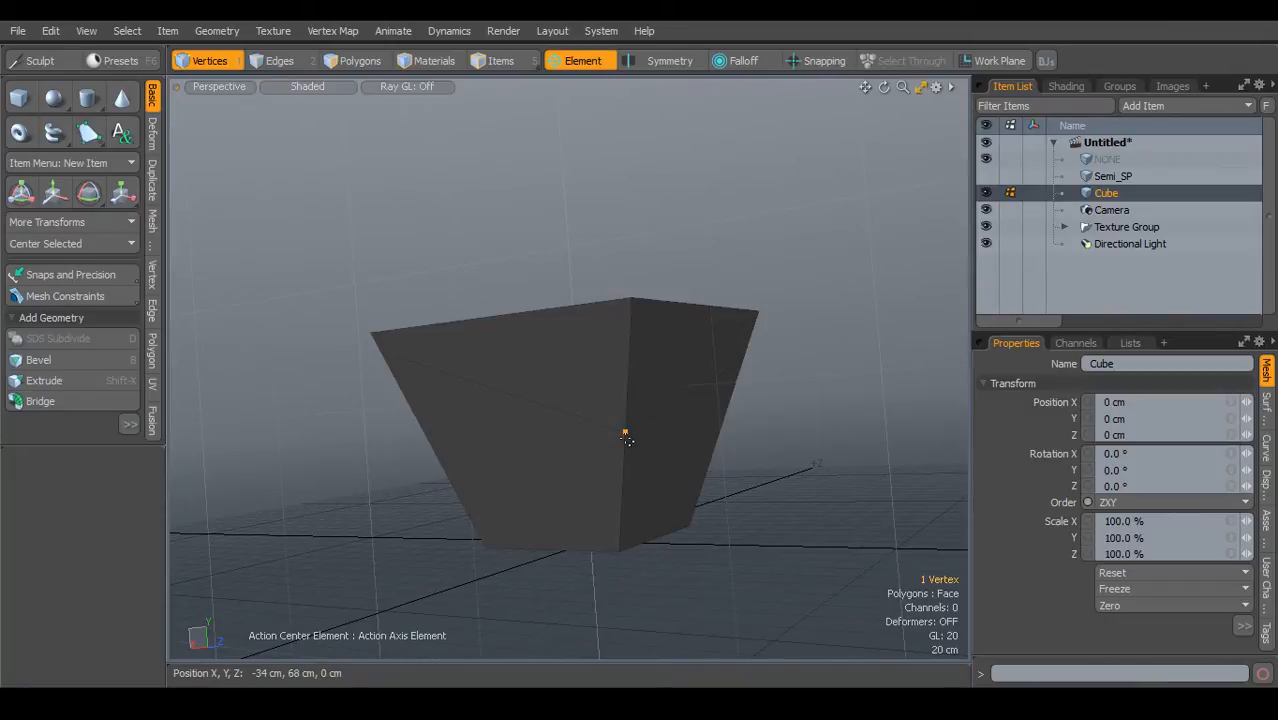
{"action": "key", "text": "y"}
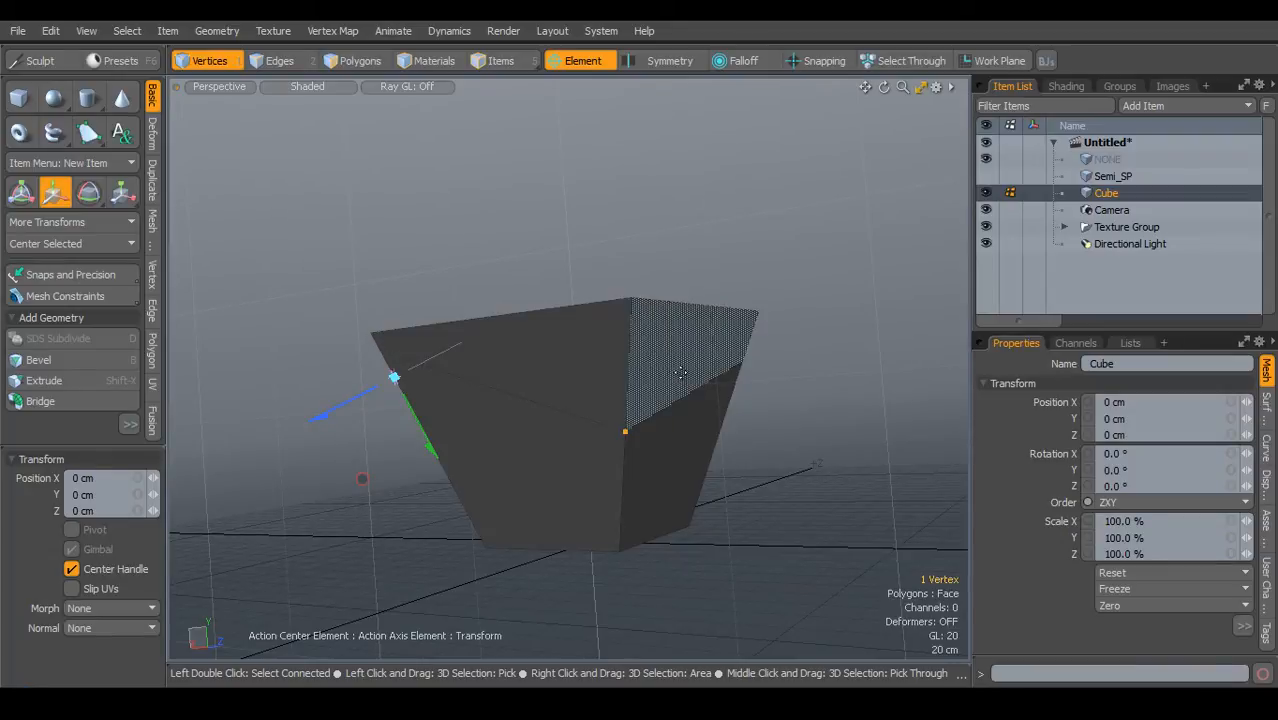
{"action": "left_click", "coordinate": [629, 352]}
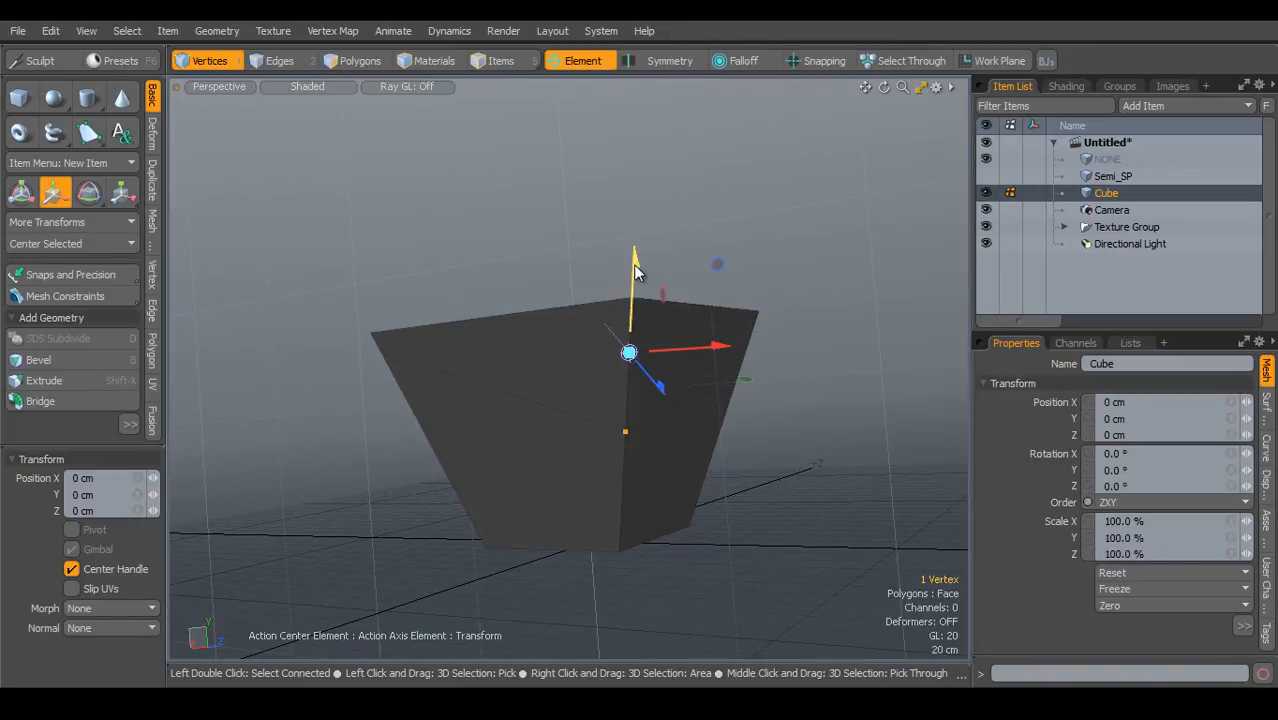
{"action": "left_click_drag", "start_coordinate": [633, 264], "coordinate": [638, 140]}
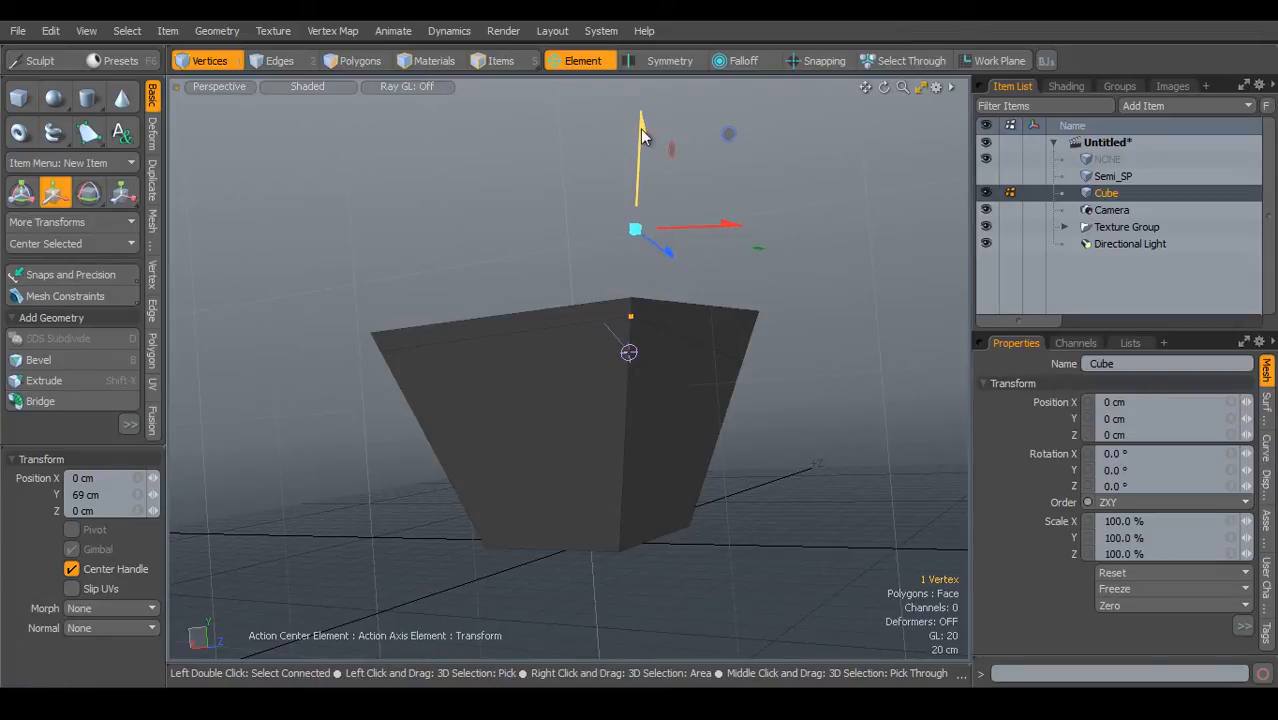
{"action": "left_click_drag", "start_coordinate": [746, 371], "coordinate": [668, 444], "text": "alt"}
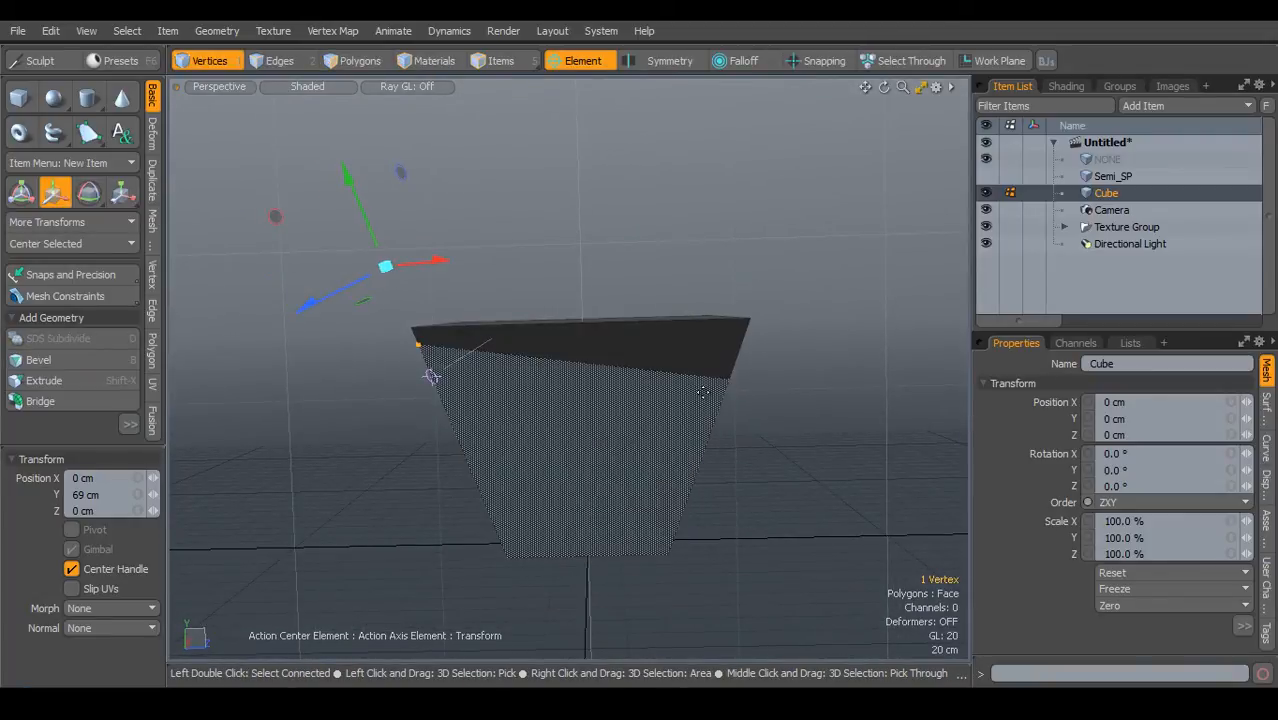
{"action": "key", "text": "space"}
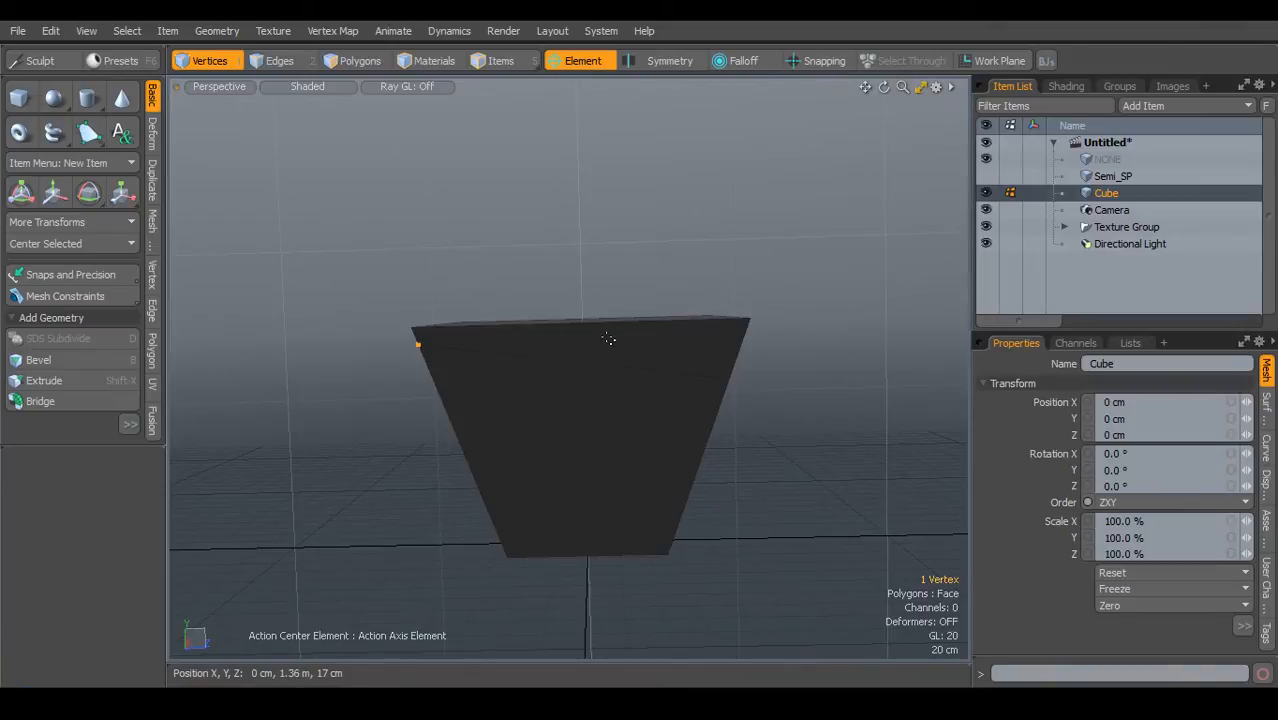
- Hide the Cube mesh and make Semi_SP the active mesh
{"action": "left_click", "coordinate": [986, 193]}
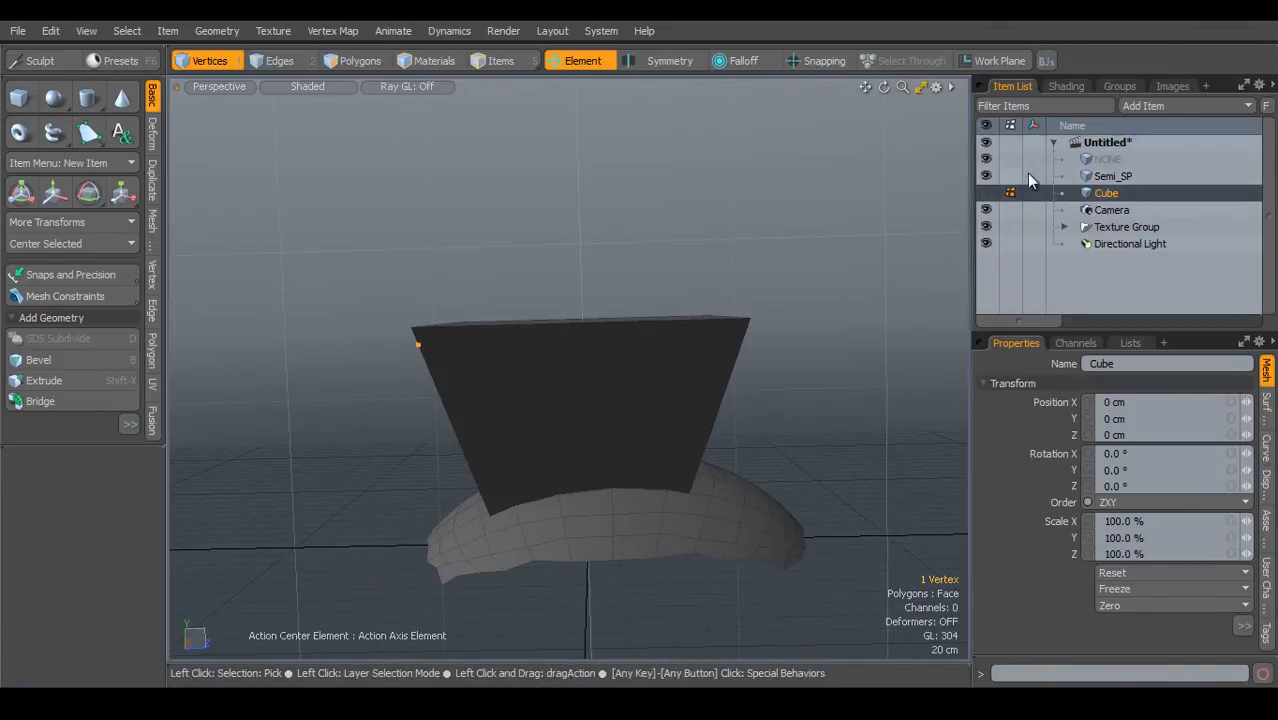
{"action": "left_click", "coordinate": [1113, 176]}
{"action": "left_click_drag", "start_coordinate": [485, 437], "coordinate": [665, 422], "text": "alt"}
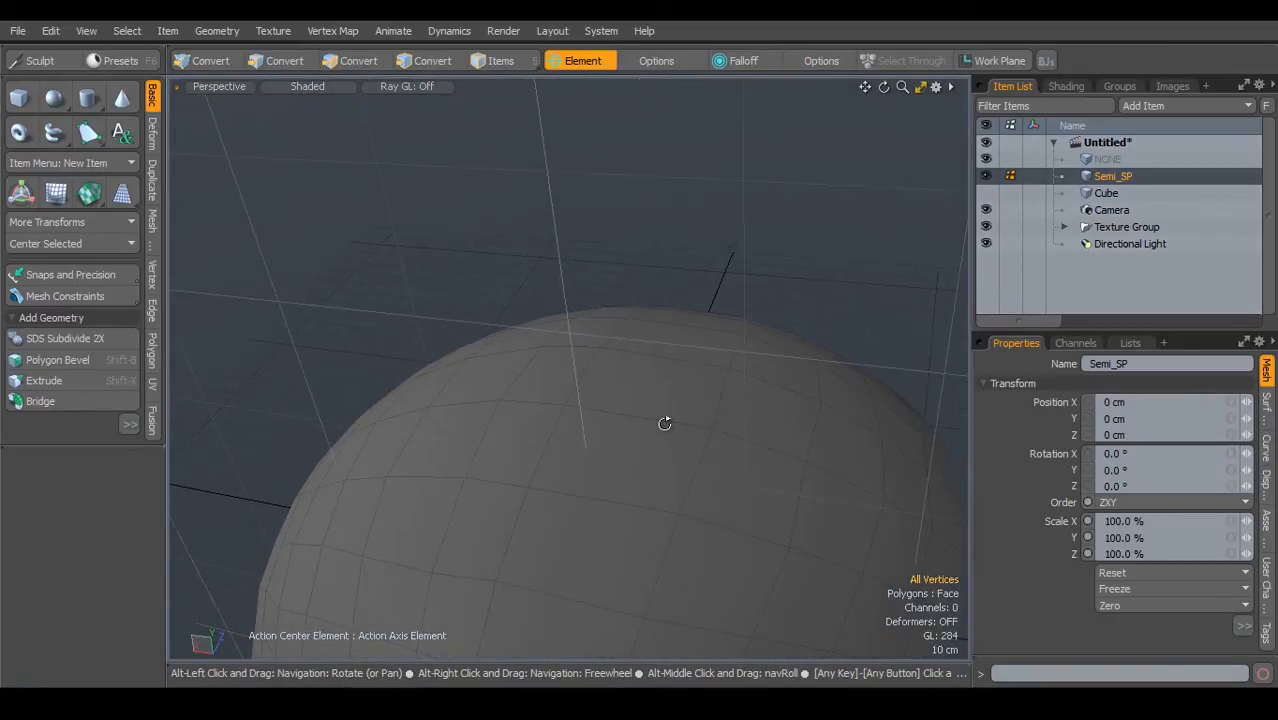
{"action": "left_click_drag", "start_coordinate": [592, 444], "coordinate": [608, 347], "text": "alt+shift"}
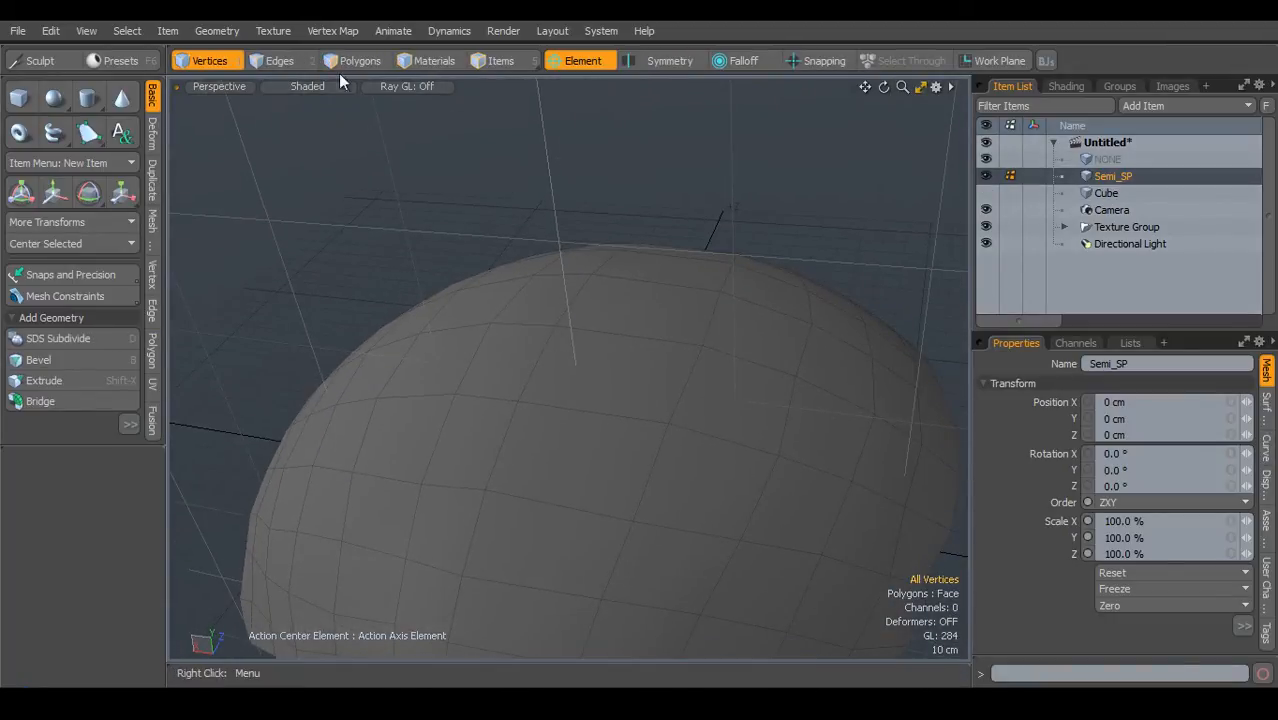
- Select a vertex on the slope of the Semi_SP dome near its rim and set the action center to Local
{"action": "left_click", "coordinate": [275, 61]}
{"action": "left_click_drag", "start_coordinate": [530, 376], "coordinate": [573, 408], "text": "alt"}
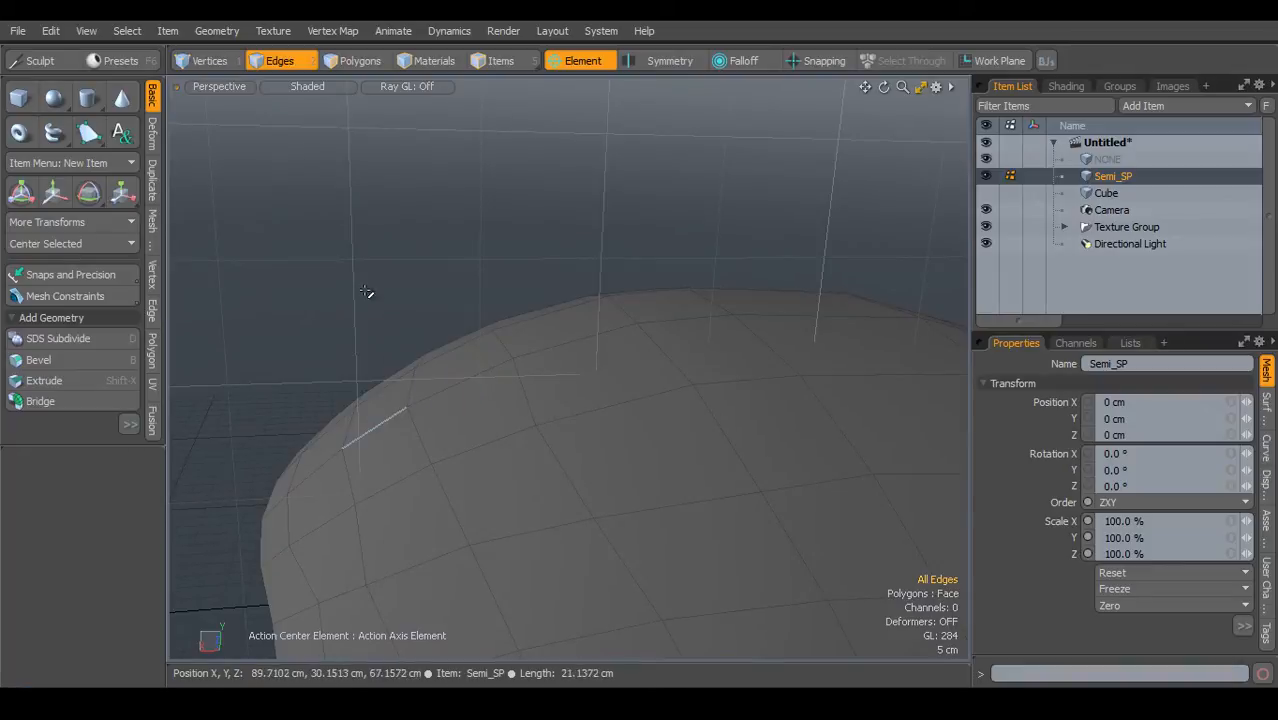
{"action": "left_click", "coordinate": [205, 61]}
{"action": "left_click_drag", "start_coordinate": [405, 408], "coordinate": [450, 470], "text": "alt"}
{"action": "left_click", "coordinate": [377, 449]}
{"action": "left_click", "coordinate": [583, 62]}
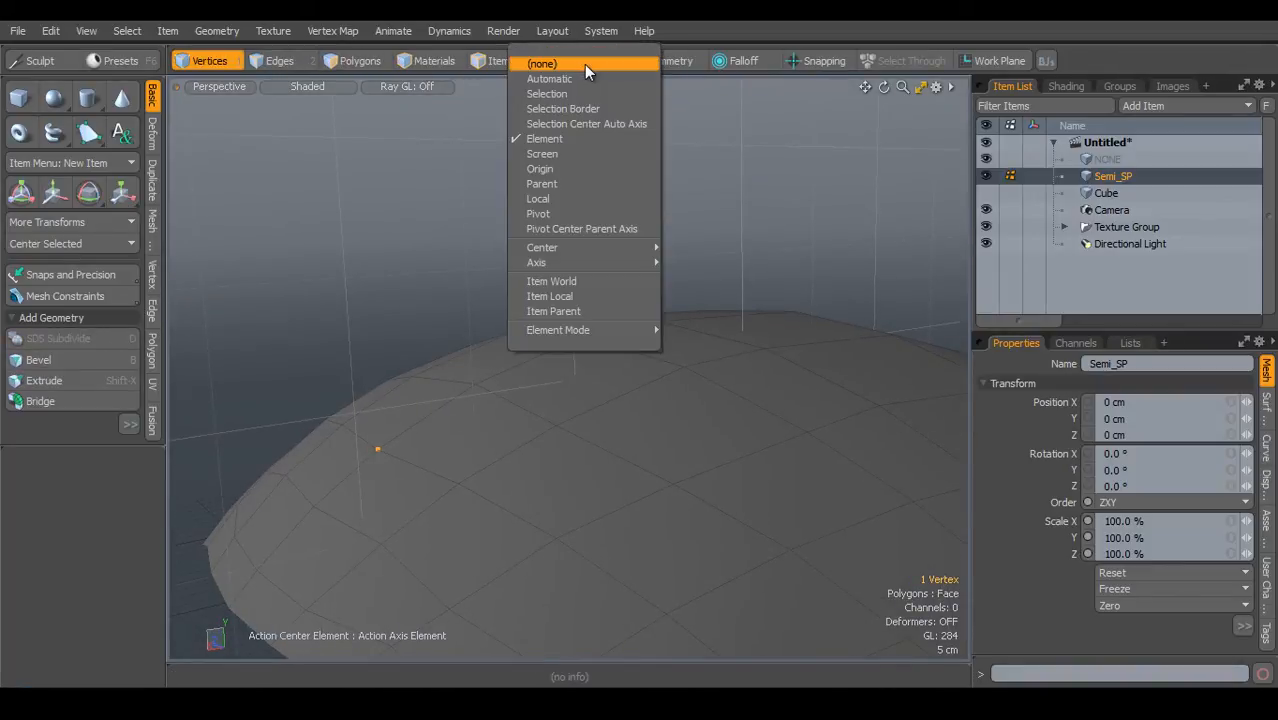
{"action": "left_click", "coordinate": [547, 202]}
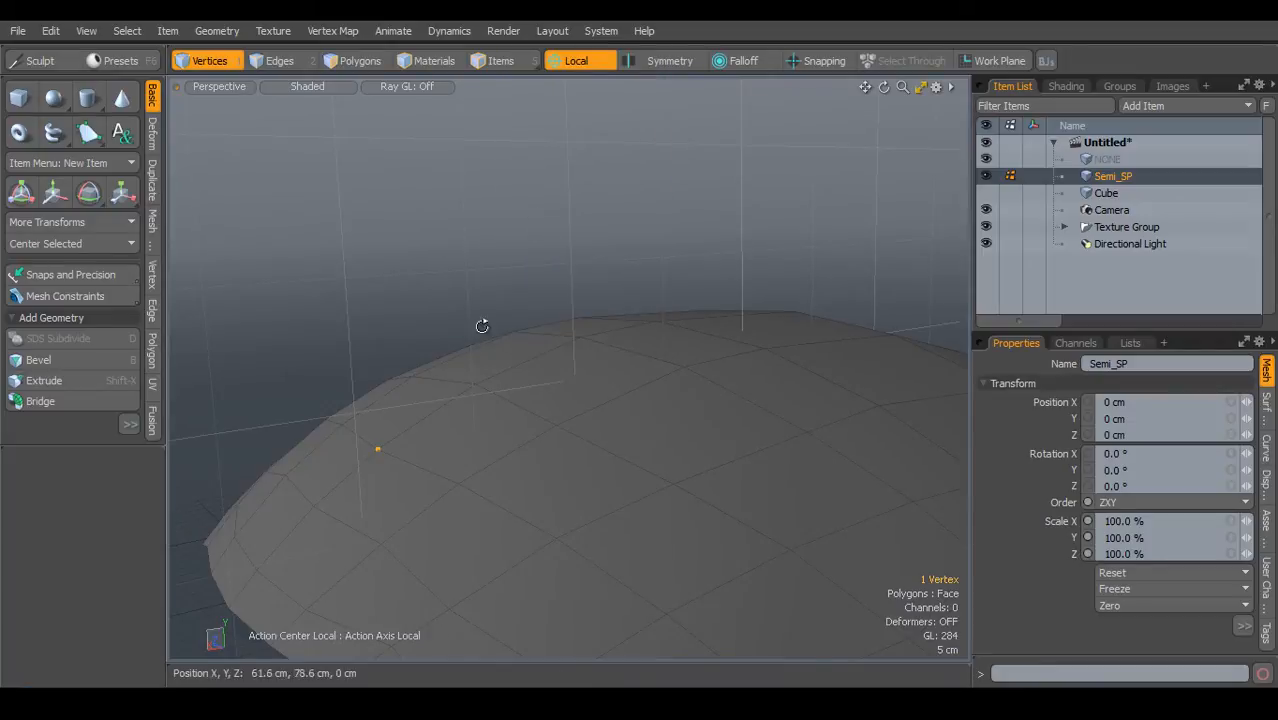
{"action": "left_click_drag", "start_coordinate": [479, 323], "coordinate": [311, 420], "text": "alt"}
- Try to slide the selected dome vertex about 24.8 cm along its local X axis
{"action": "key", "text": "w"}
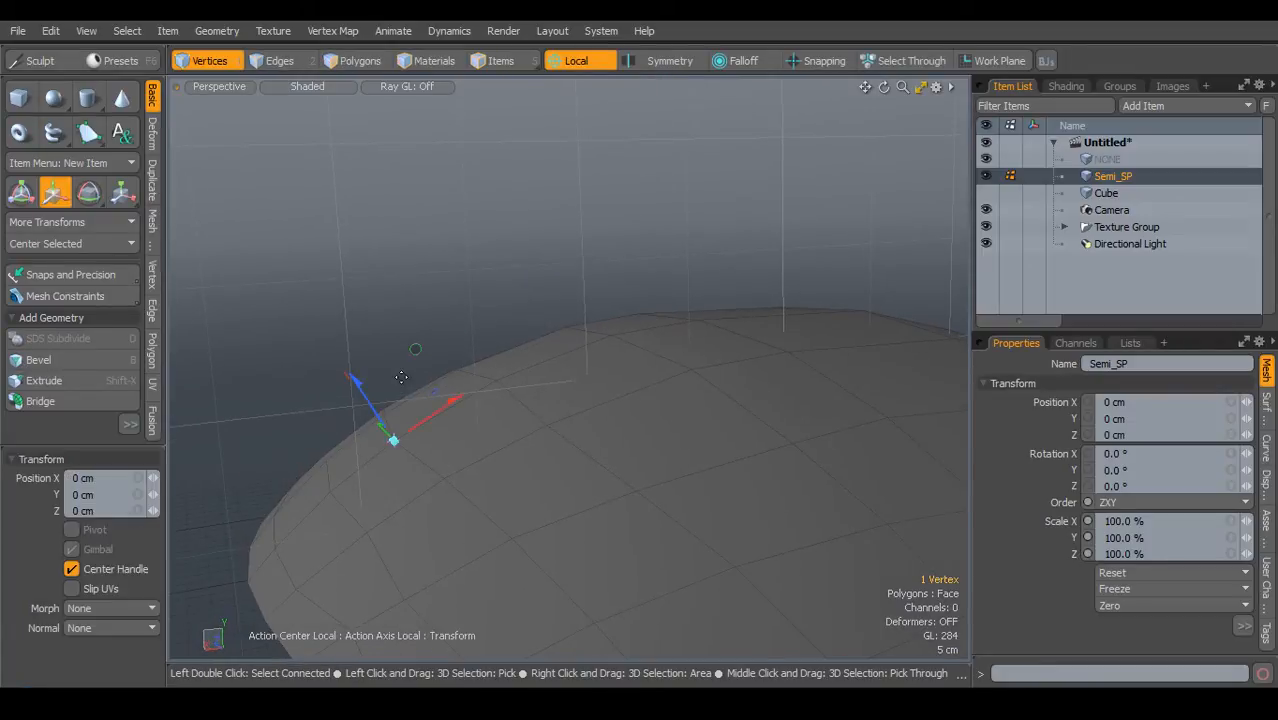
{"action": "left_click_drag", "start_coordinate": [405, 453], "coordinate": [528, 466], "text": "ctrl+alt"}
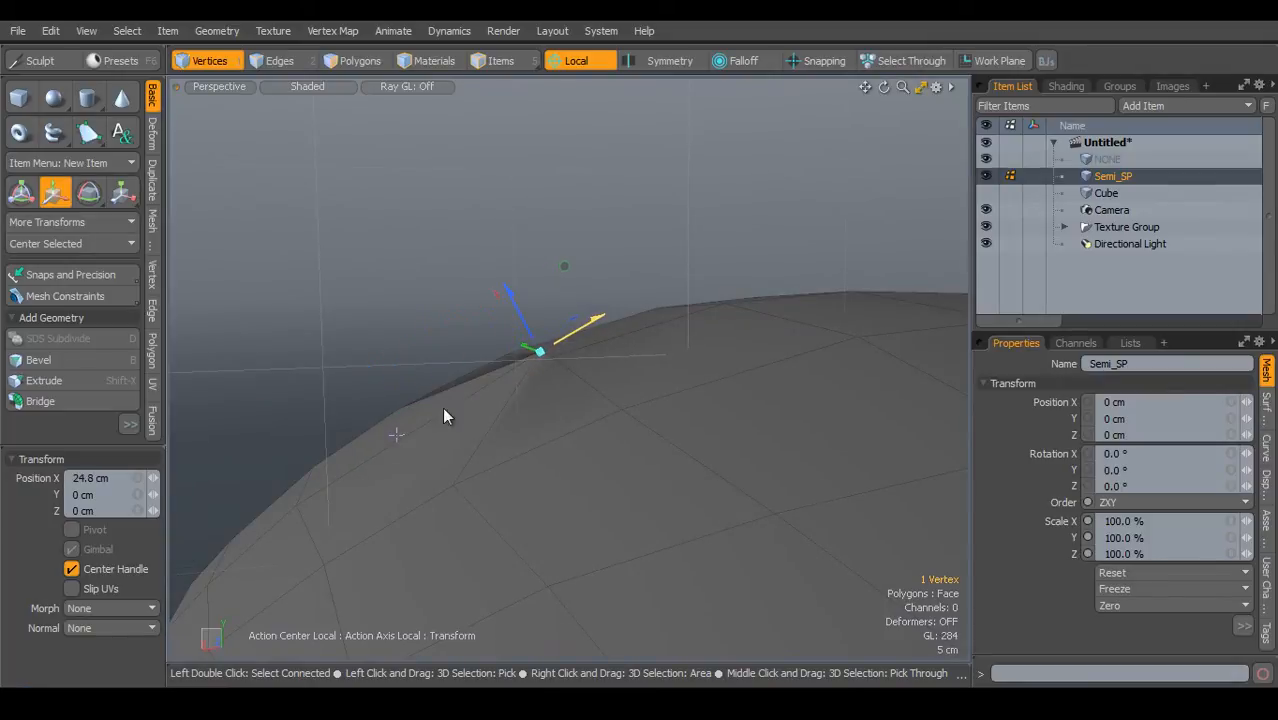
{"action": "left_click_drag", "start_coordinate": [446, 416], "coordinate": [590, 401], "text": "alt"}
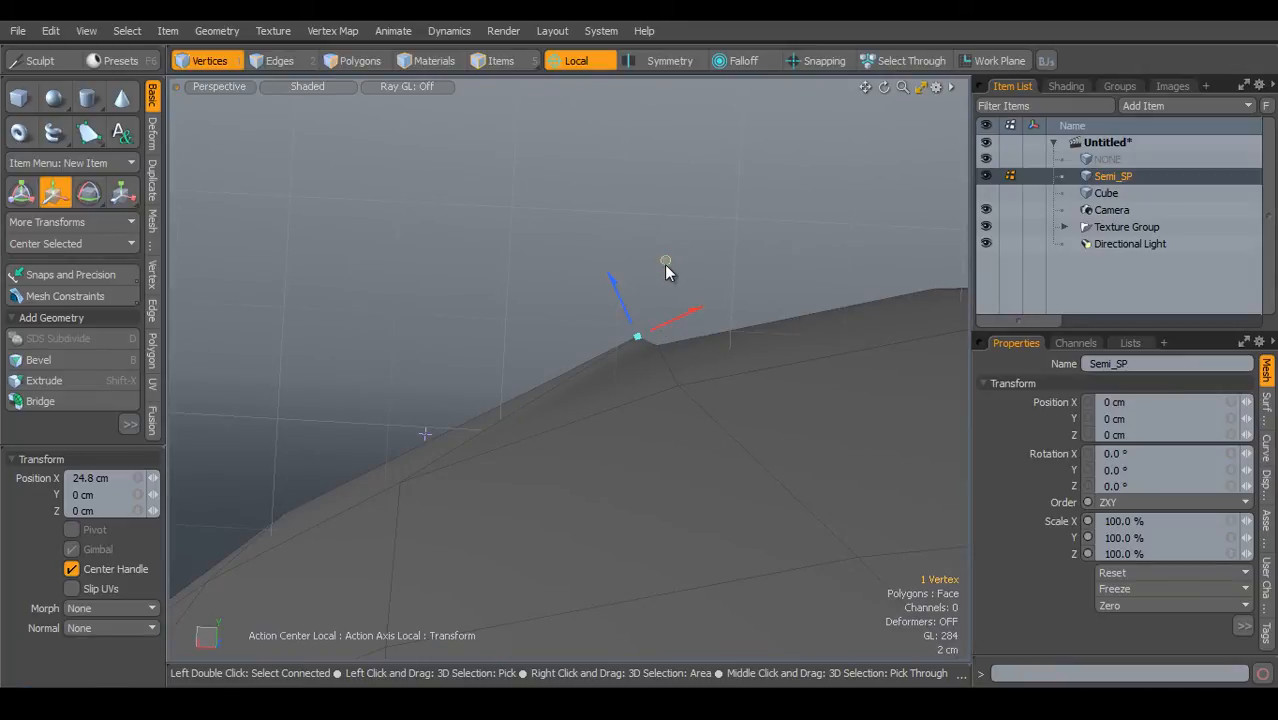
{"action": "left_click_drag", "start_coordinate": [650, 339], "coordinate": [607, 404], "text": "alt"}
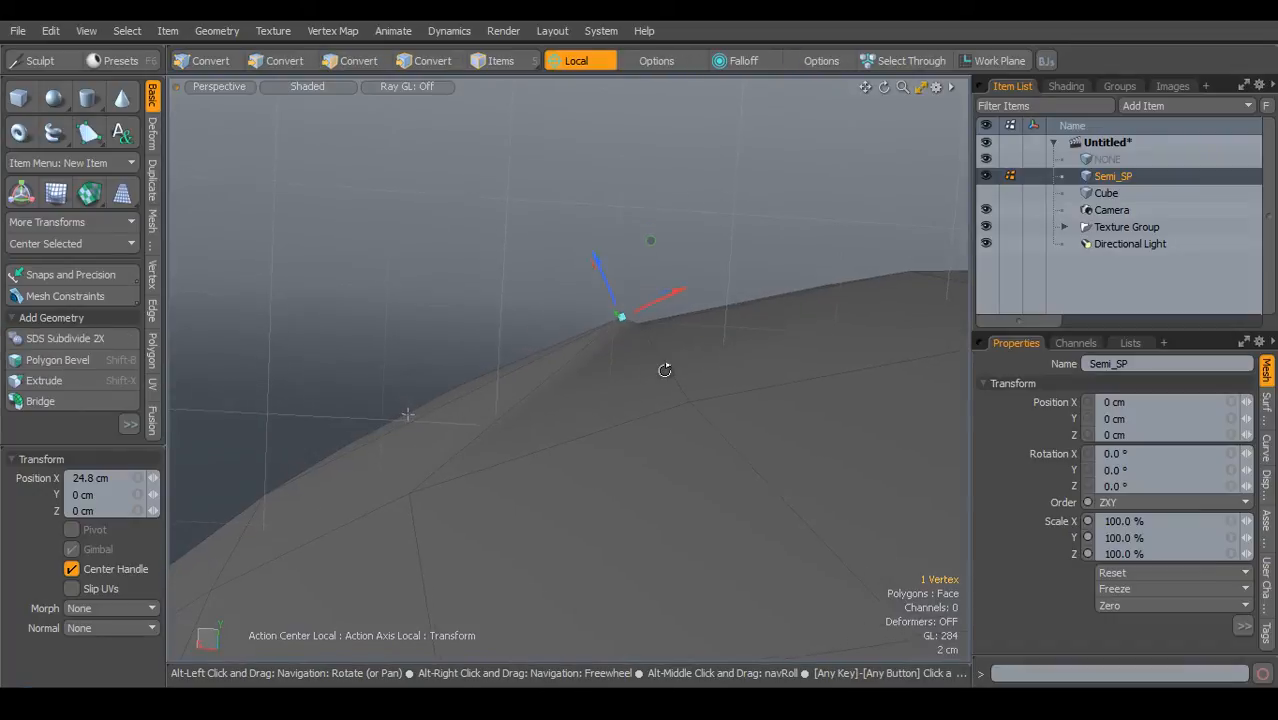
{"action": "left_click_drag", "start_coordinate": [663, 355], "coordinate": [612, 490], "text": "alt"}
{"action": "key", "text": "q"}
{"action": "left_click_drag", "start_coordinate": [528, 308], "coordinate": [509, 352], "text": "alt+shift"}
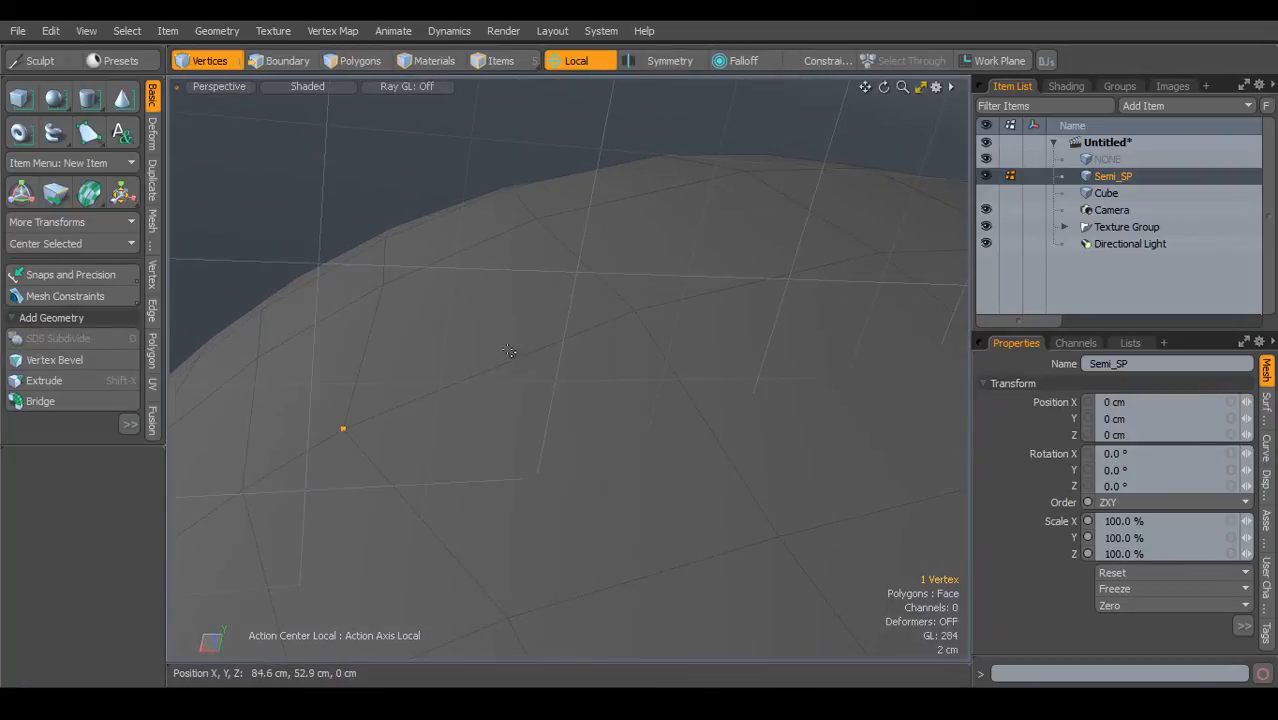
- Revert the trial edits on the dome, make Semi_SP active again and select a vertex on its slope
{"action": "key", "text": "Page_Down"}
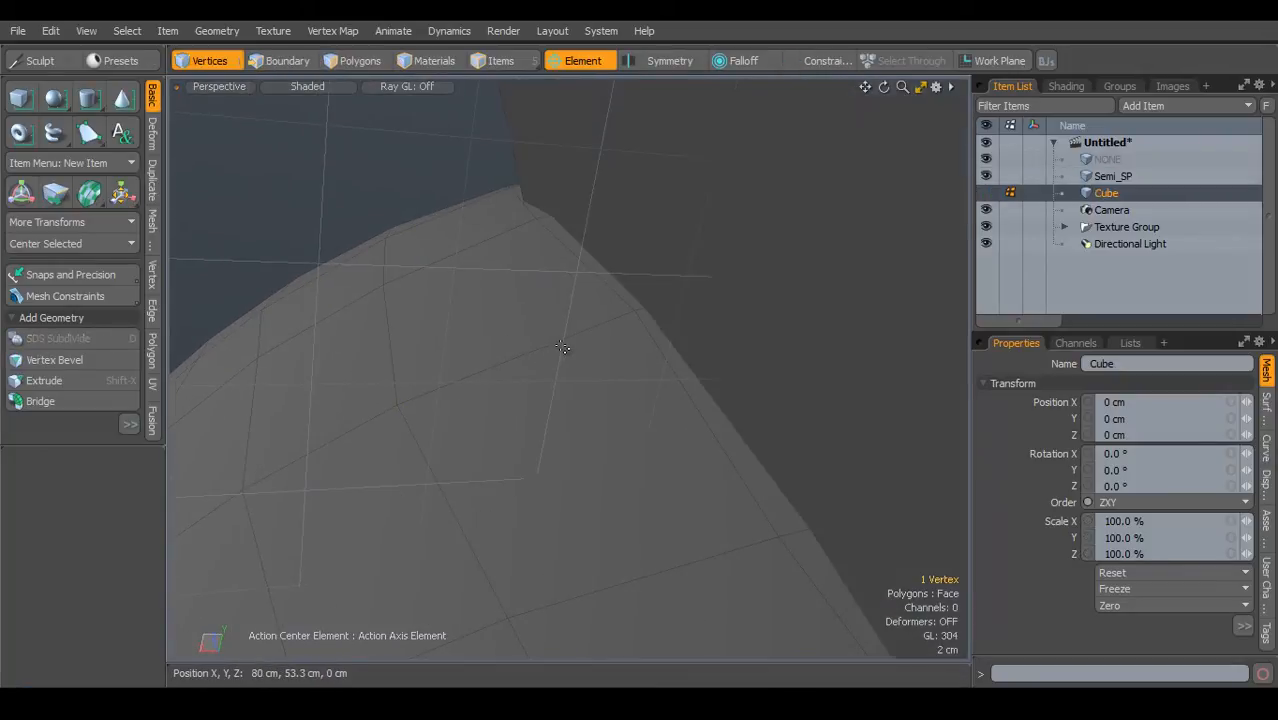
{"action": "left_click_drag", "start_coordinate": [542, 397], "coordinate": [371, 391], "text": "alt"}
{"action": "key", "text": "Page_Up"}
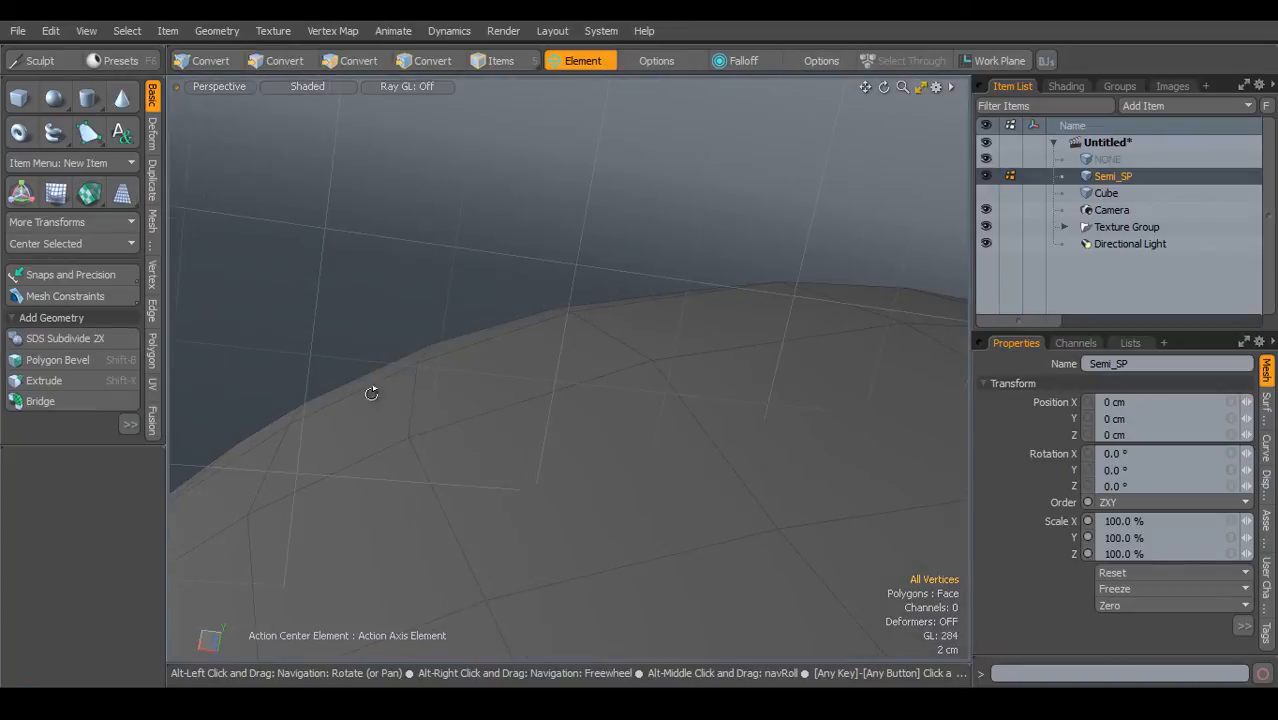
{"action": "left_click", "coordinate": [408, 436]}
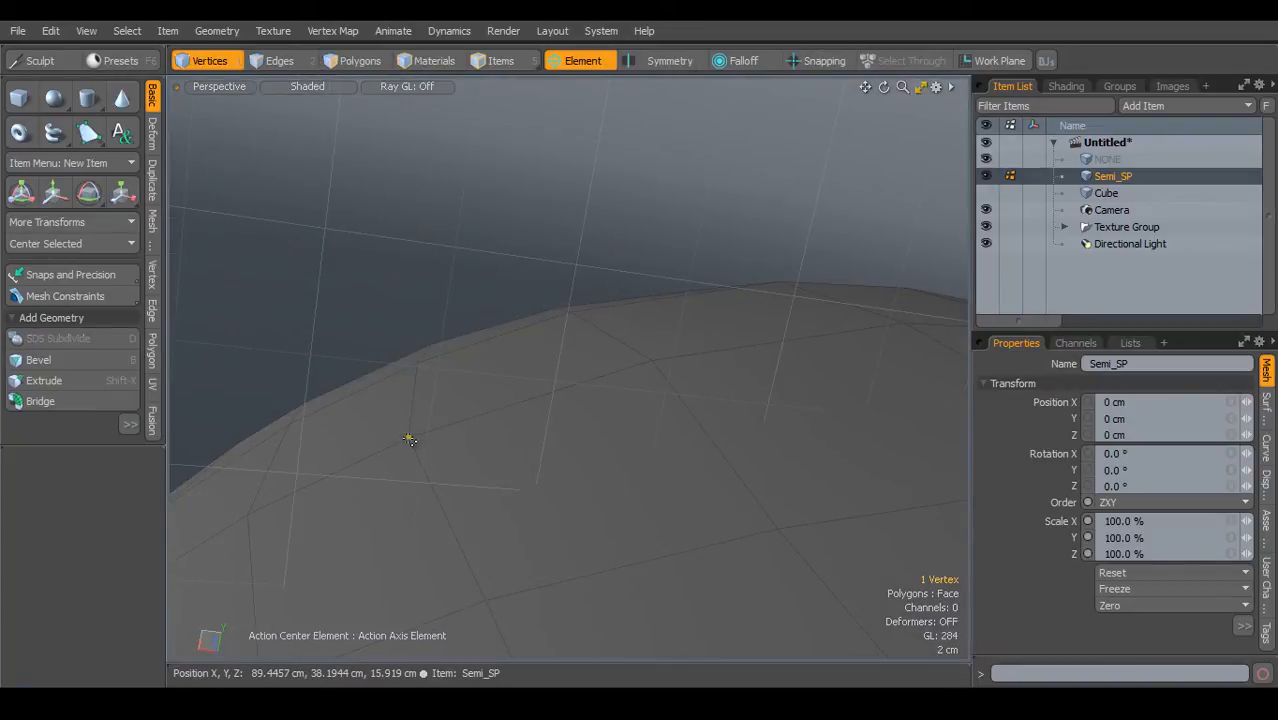
- Set the action center to Local and slide the selected dome vertex about 26.6 cm along its local X axis
{"action": "left_click", "coordinate": [590, 60]}
{"action": "left_click", "coordinate": [548, 190]}
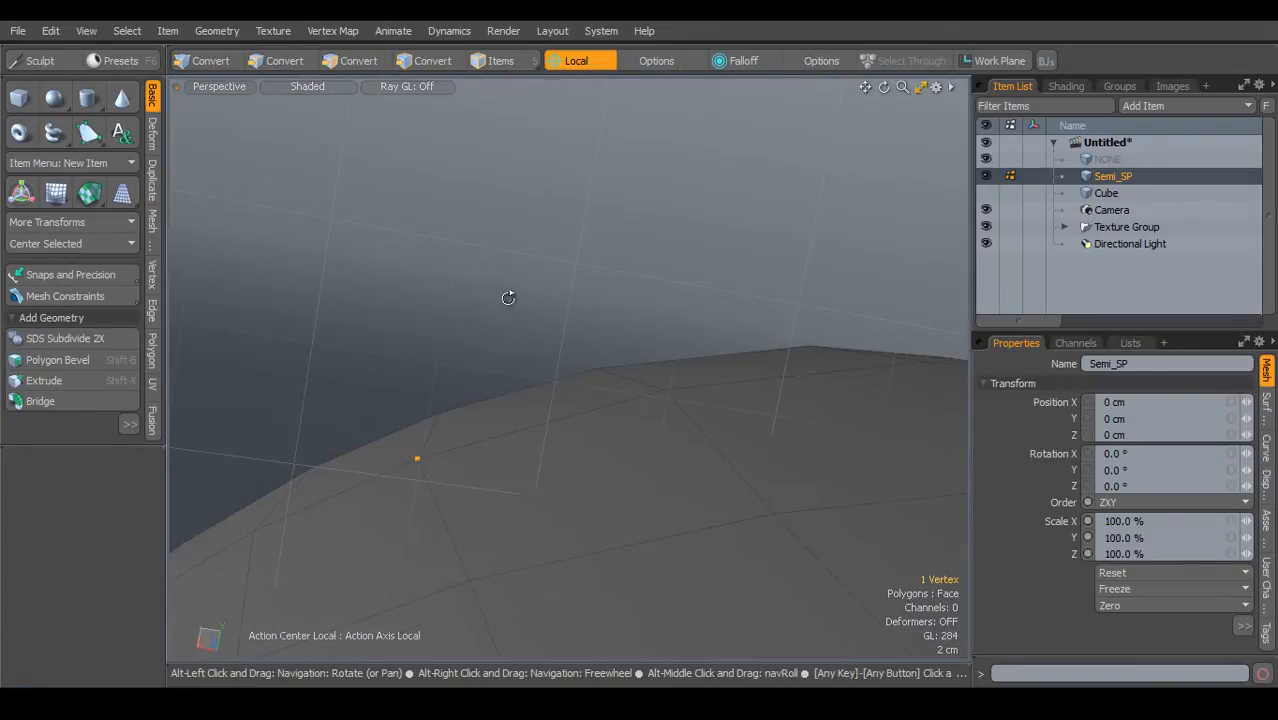
{"action": "key", "text": "w"}
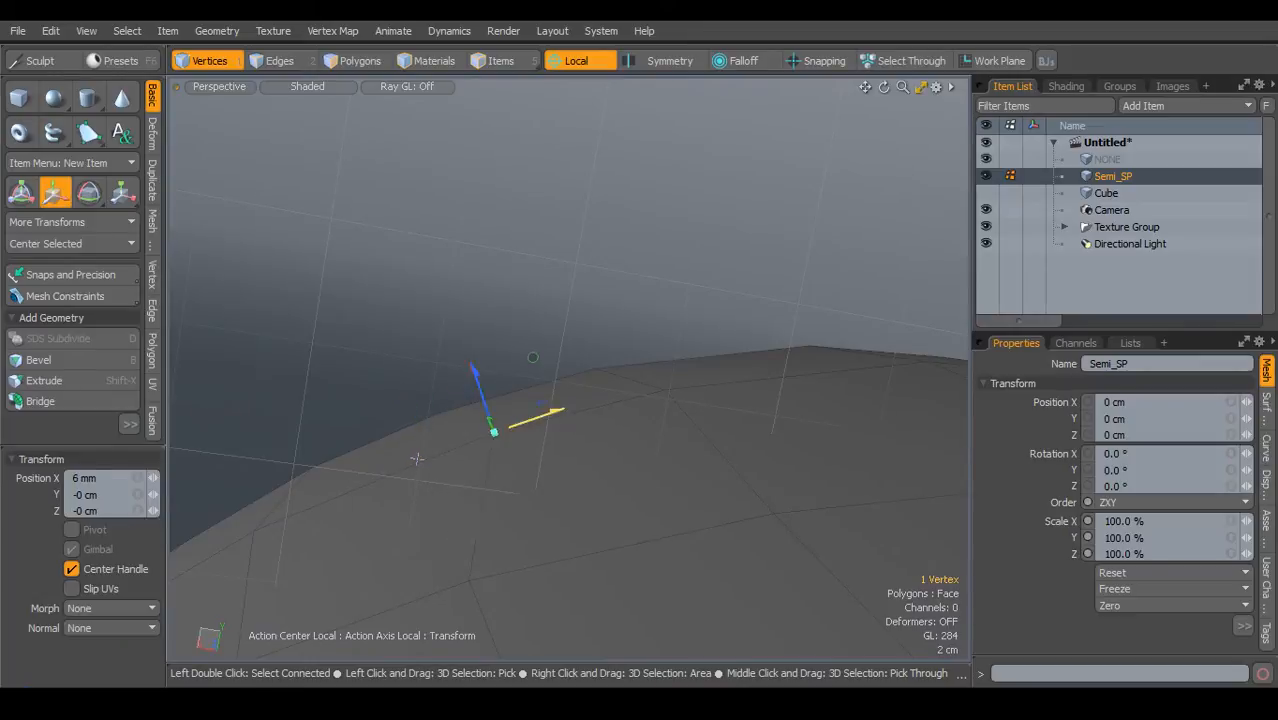
{"action": "left_click_drag", "start_coordinate": [673, 372], "coordinate": [707, 361]}
{"action": "left_click_drag", "start_coordinate": [448, 494], "coordinate": [456, 650], "text": "alt"}
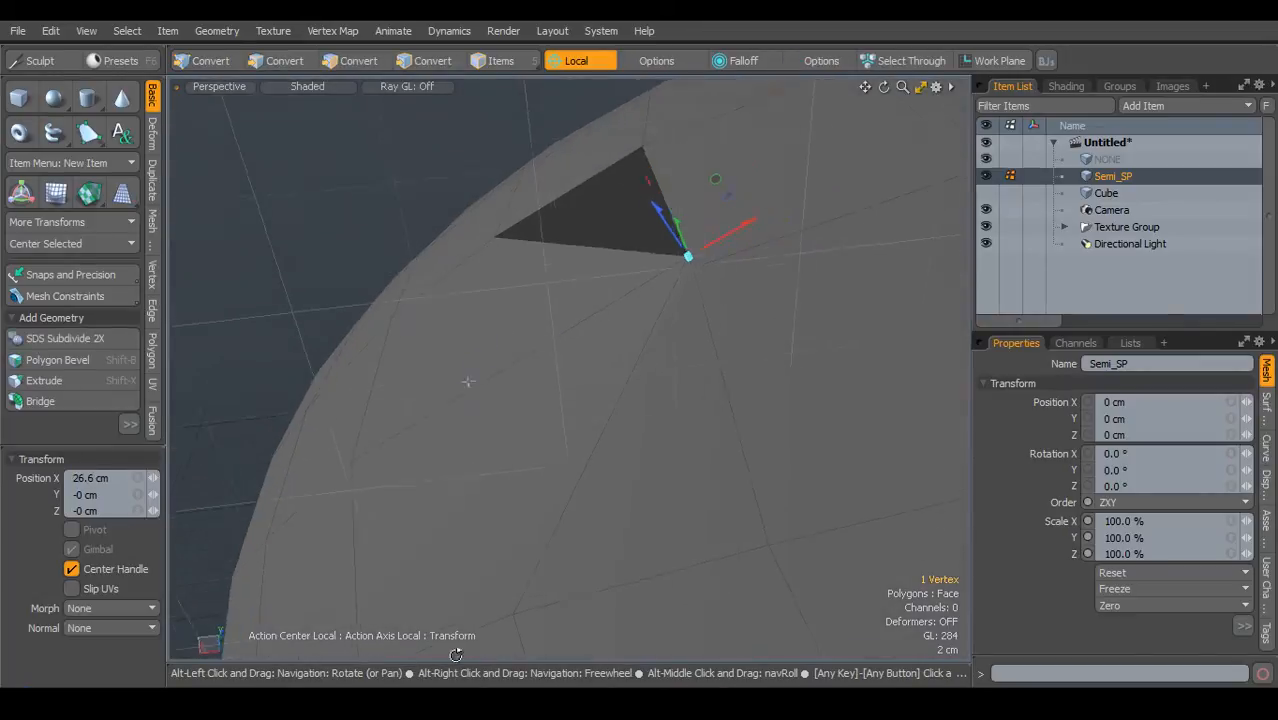
{"action": "scroll", "coordinate": [466, 382], "scroll_direction": "down", "scroll_amount": 3}
{"action": "left_click_drag", "start_coordinate": [466, 382], "coordinate": [451, 416], "text": "alt"}
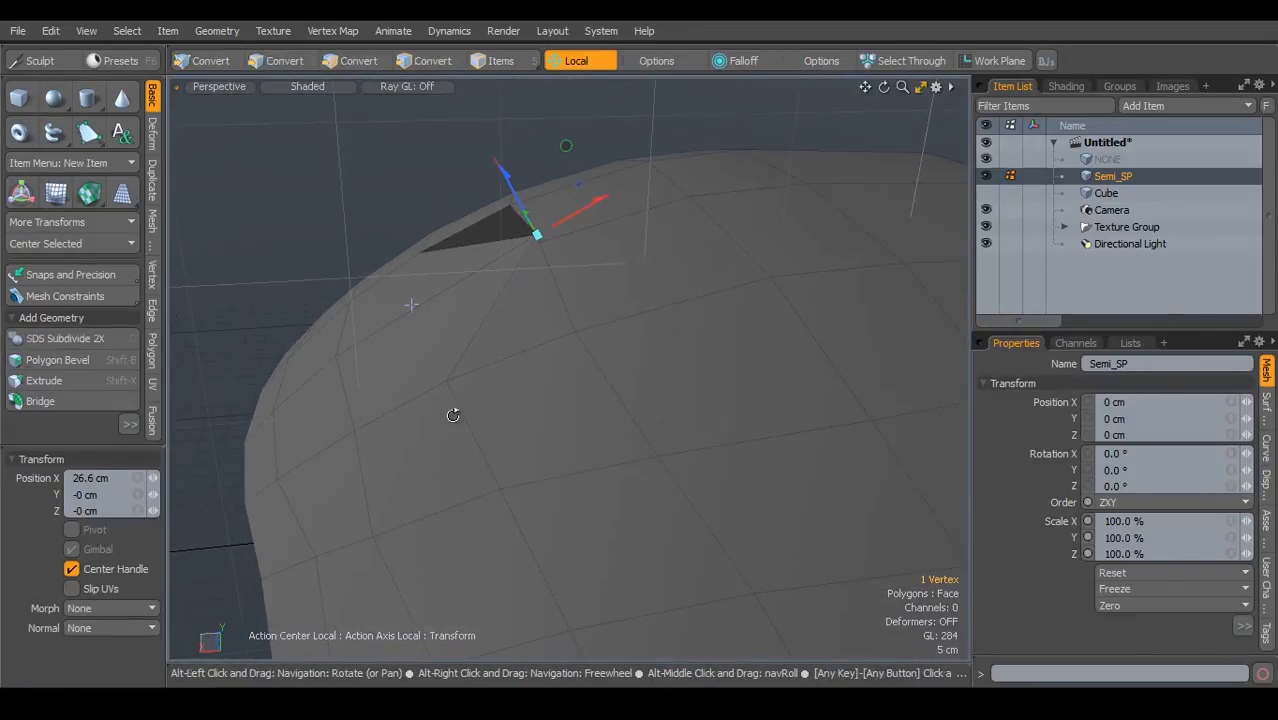
{"action": "left_click_drag", "start_coordinate": [504, 492], "coordinate": [500, 354], "text": "alt"}
{"action": "key", "text": "space"}
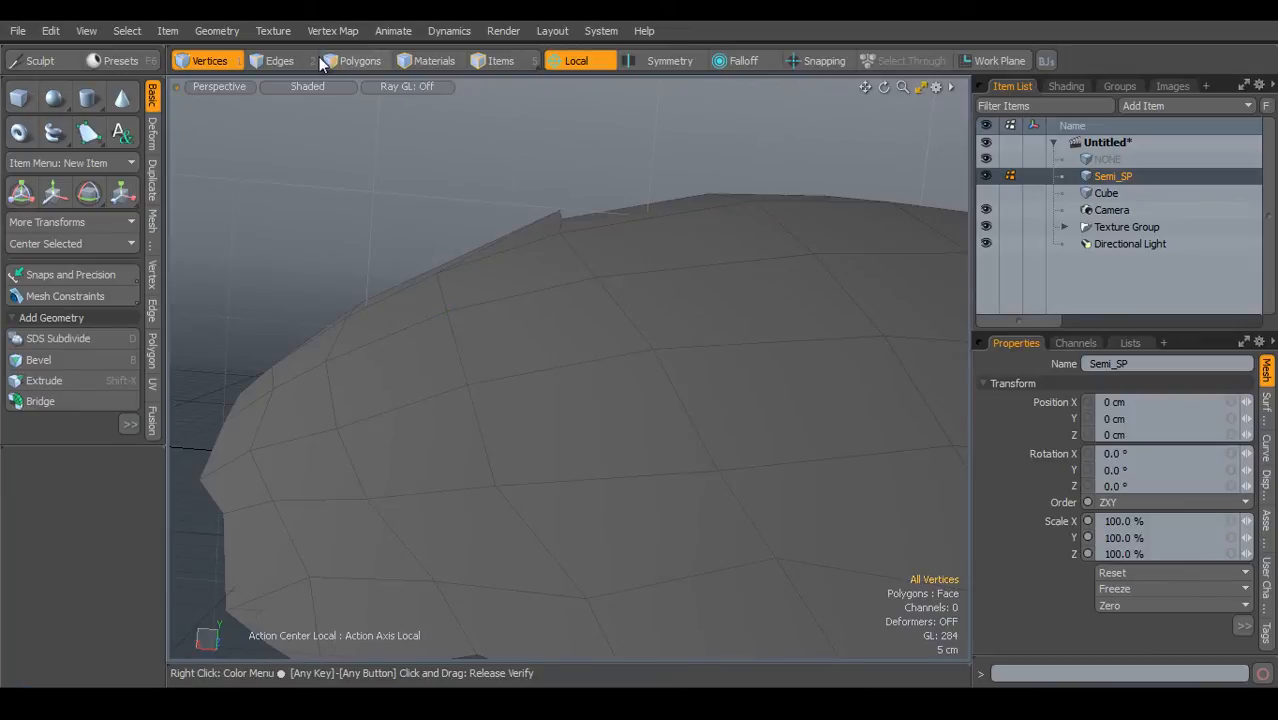
- Select an edge on the dome's upper slope, set the action center to none and align the work plane to that edge
{"action": "left_click", "coordinate": [279, 60]}
{"action": "left_click", "coordinate": [540, 276]}
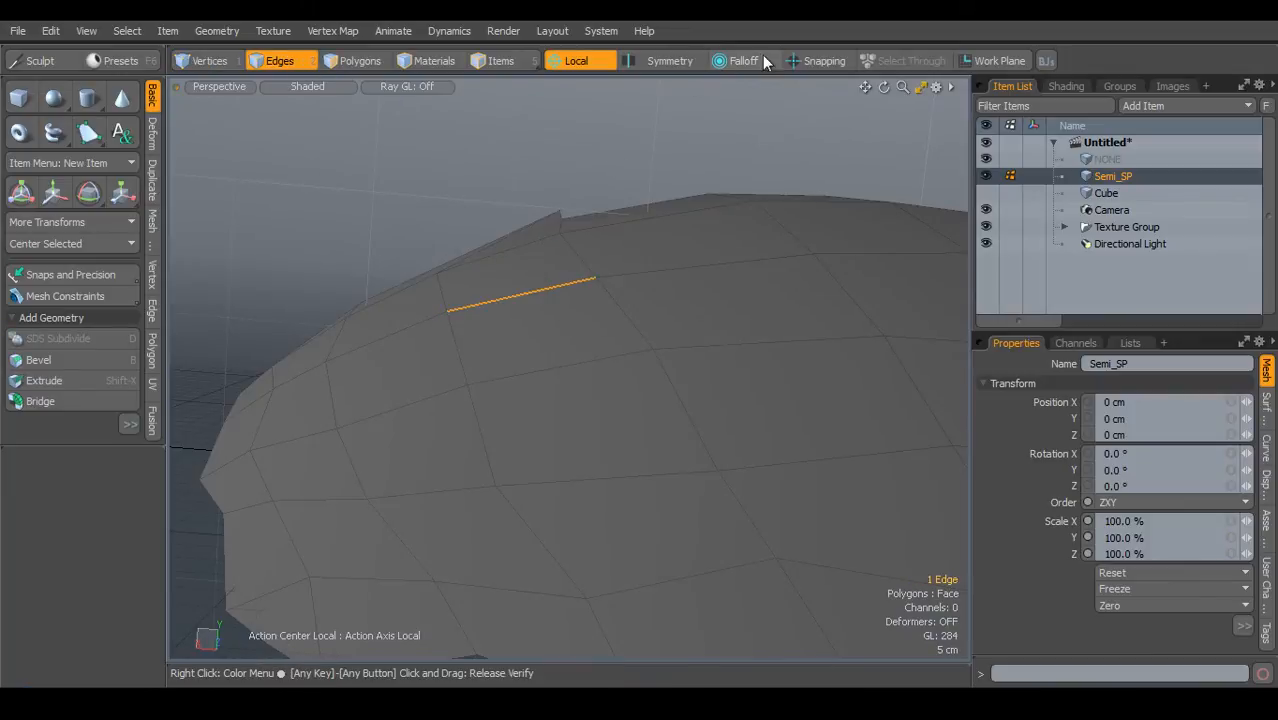
{"action": "left_click", "coordinate": [580, 62]}
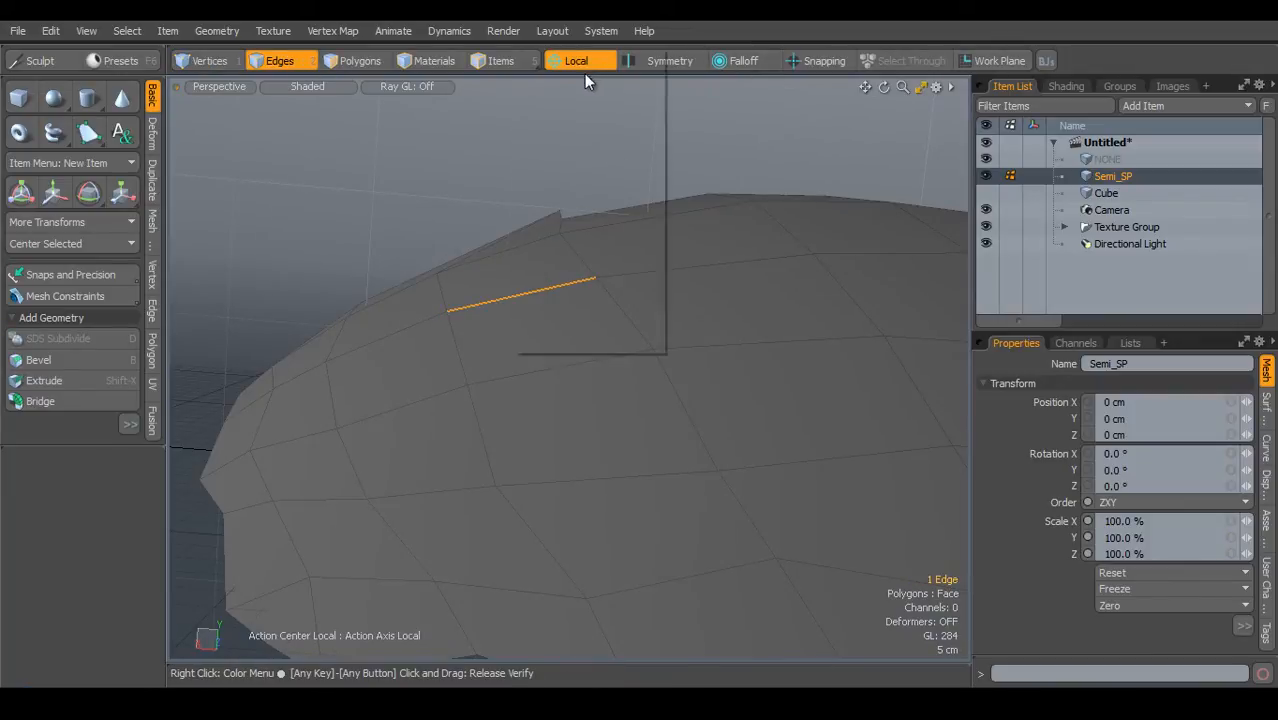
{"action": "left_click", "coordinate": [556, 79]}
{"action": "left_click", "coordinate": [998, 61]}
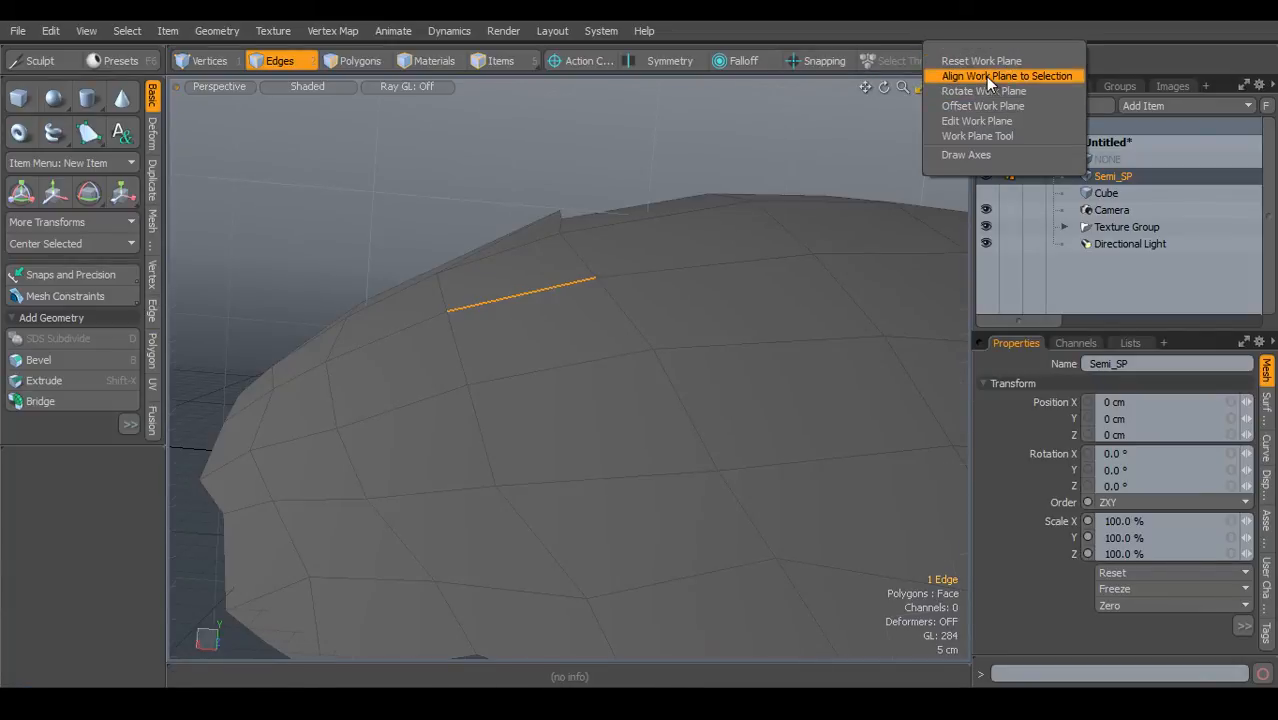
{"action": "left_click", "coordinate": [988, 78]}
{"action": "left_click_drag", "start_coordinate": [699, 237], "coordinate": [758, 317], "text": "alt"}
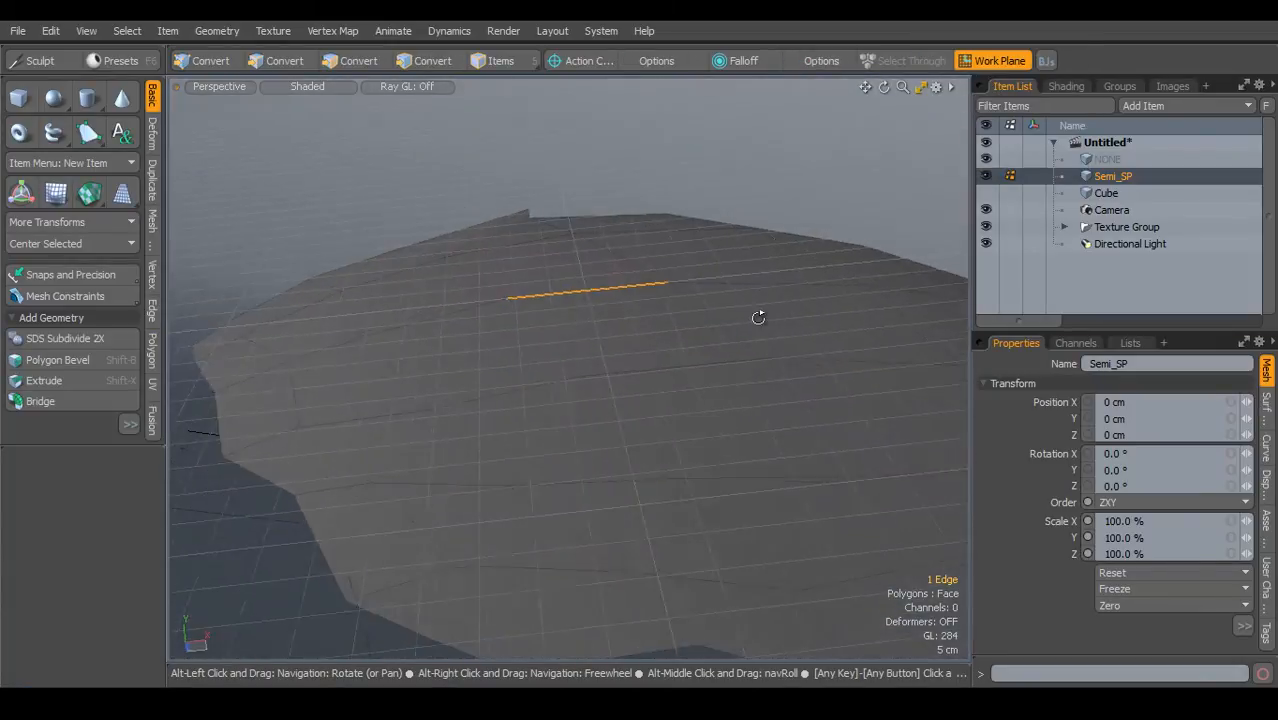
{"action": "left_click_drag", "start_coordinate": [542, 451], "coordinate": [479, 556], "text": "alt"}
{"action": "scroll", "coordinate": [522, 440], "scroll_direction": "down", "scroll_amount": 2}
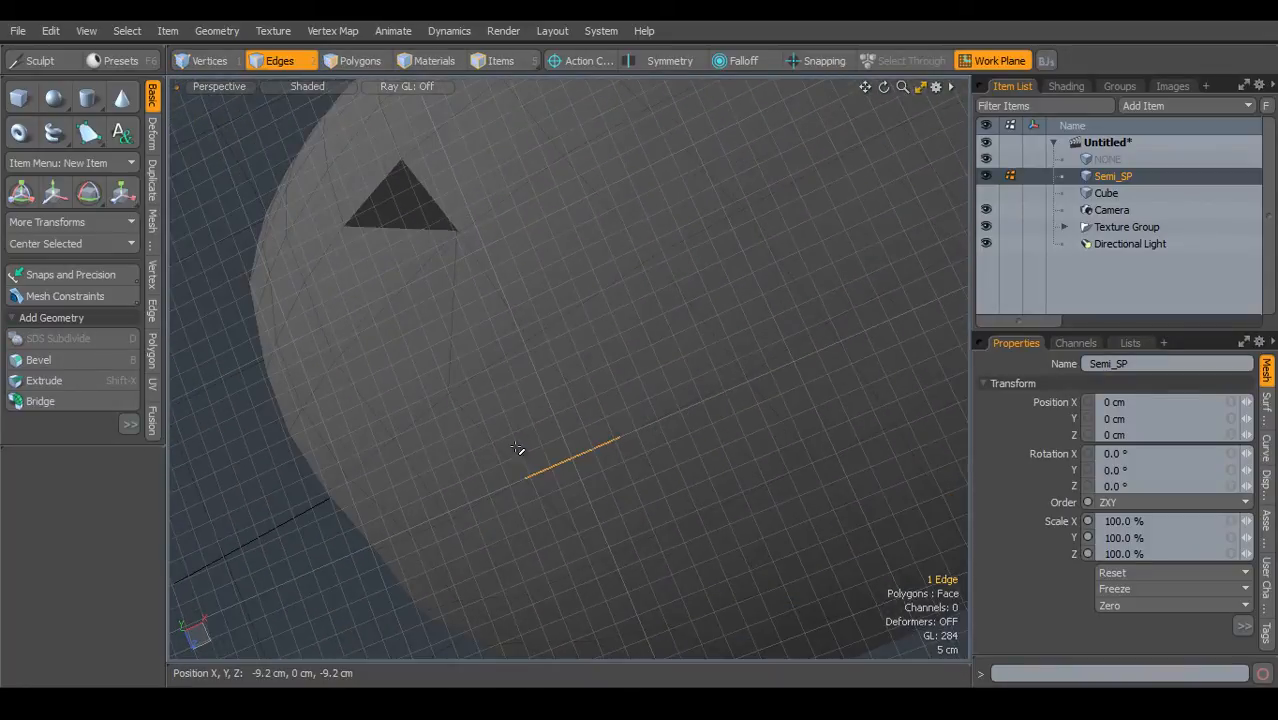
- Select the vertex at one end of the aligned edge, try a small move with the Move tool and undo it
{"action": "left_click", "coordinate": [209, 62]}
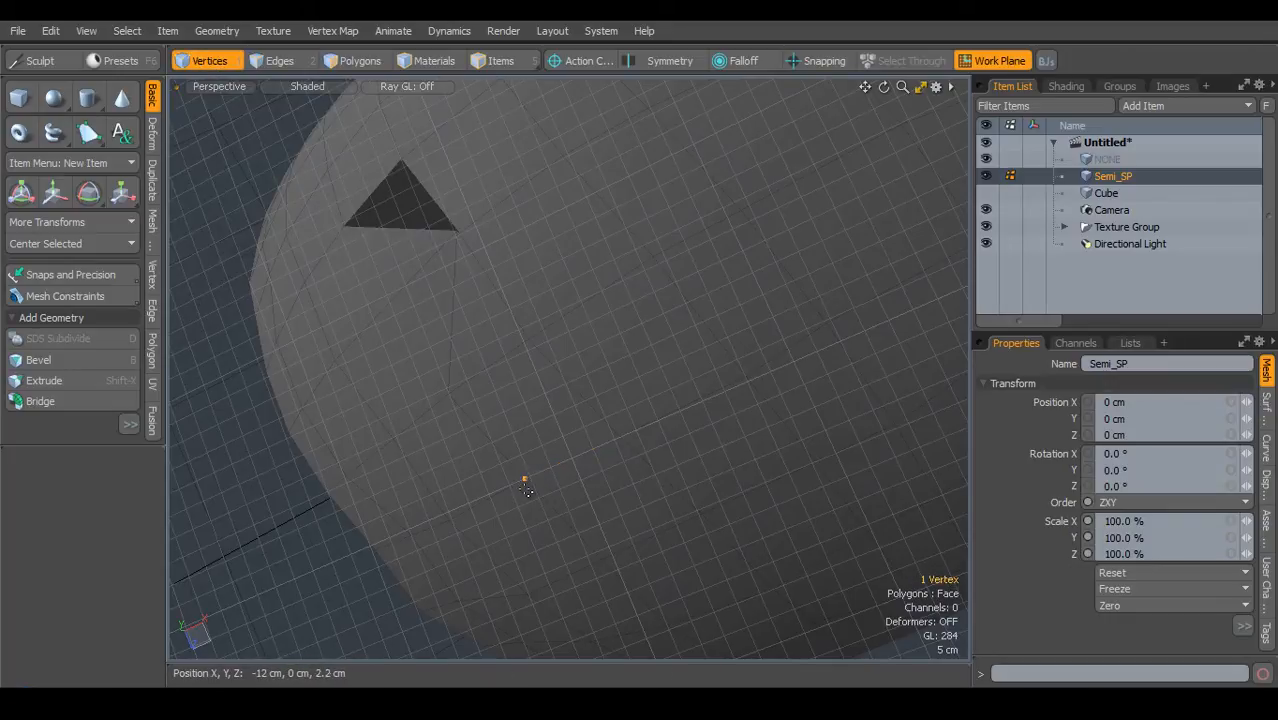
{"action": "key", "text": "w"}
{"action": "scroll", "coordinate": [594, 501], "scroll_direction": "up", "scroll_amount": 2}
{"action": "left_click_drag", "start_coordinate": [594, 501], "coordinate": [512, 175], "text": "alt"}
{"action": "left_click_drag", "start_coordinate": [519, 360], "coordinate": [530, 362], "text": "ctrl+alt"}
{"action": "left_click_drag", "start_coordinate": [530, 362], "coordinate": [520, 297], "text": "alt"}
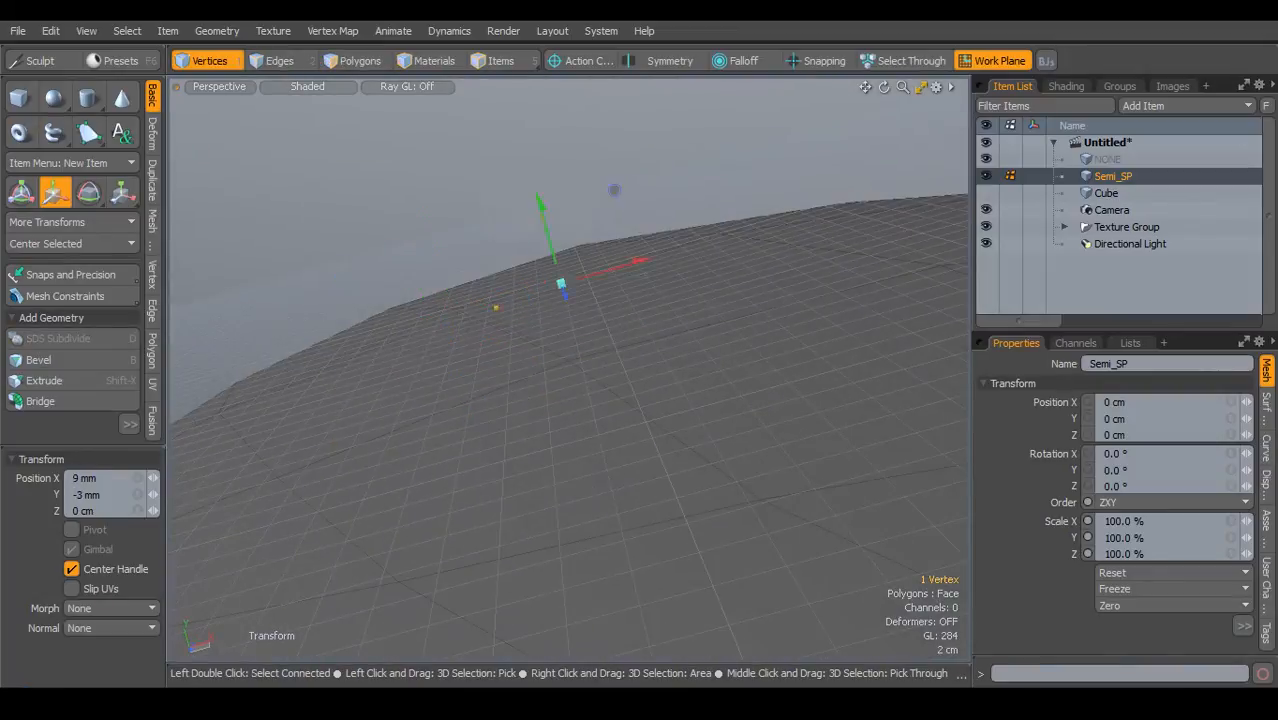
{"action": "key", "text": "ctrl+z"}
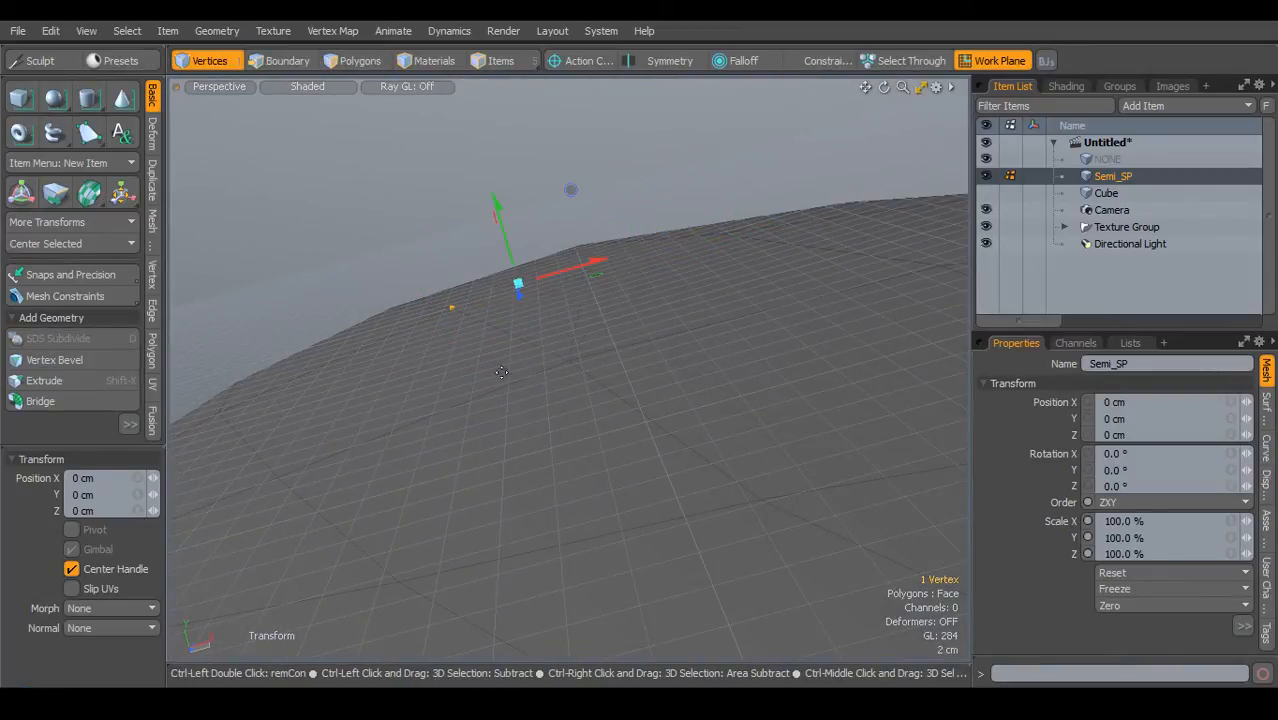
- Slide the selected vertex along the edge using the X axis of the aligned work plane
{"action": "left_click_drag", "start_coordinate": [462, 508], "coordinate": [396, 455], "text": "alt"}
{"action": "left_click_drag", "start_coordinate": [516, 372], "coordinate": [529, 450], "text": "alt+shift"}
{"action": "left_click_drag", "start_coordinate": [600, 353], "coordinate": [630, 348]}
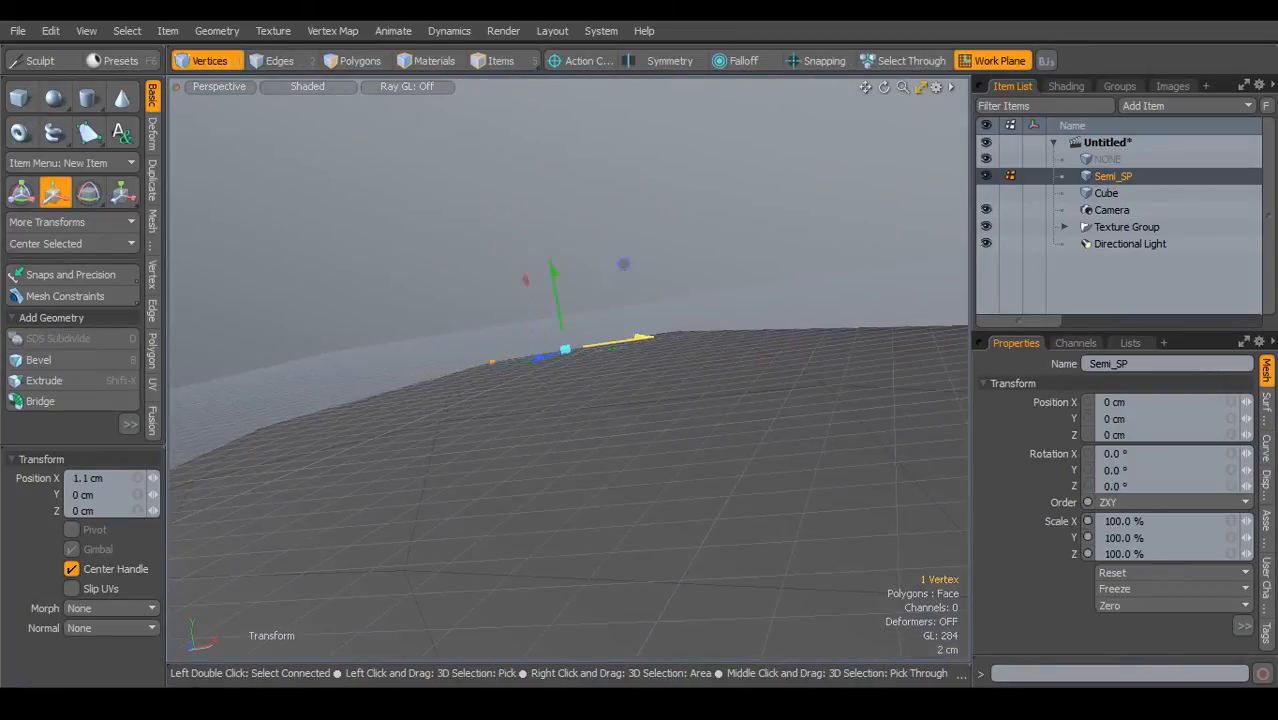
{"action": "left_click_drag", "start_coordinate": [634, 450], "coordinate": [560, 508], "text": "alt"}
{"action": "left_click_drag", "start_coordinate": [781, 418], "coordinate": [810, 421]}
{"action": "key", "text": "space"}
- Reset the work plane to its default orientation
{"action": "left_click", "coordinate": [1005, 61]}
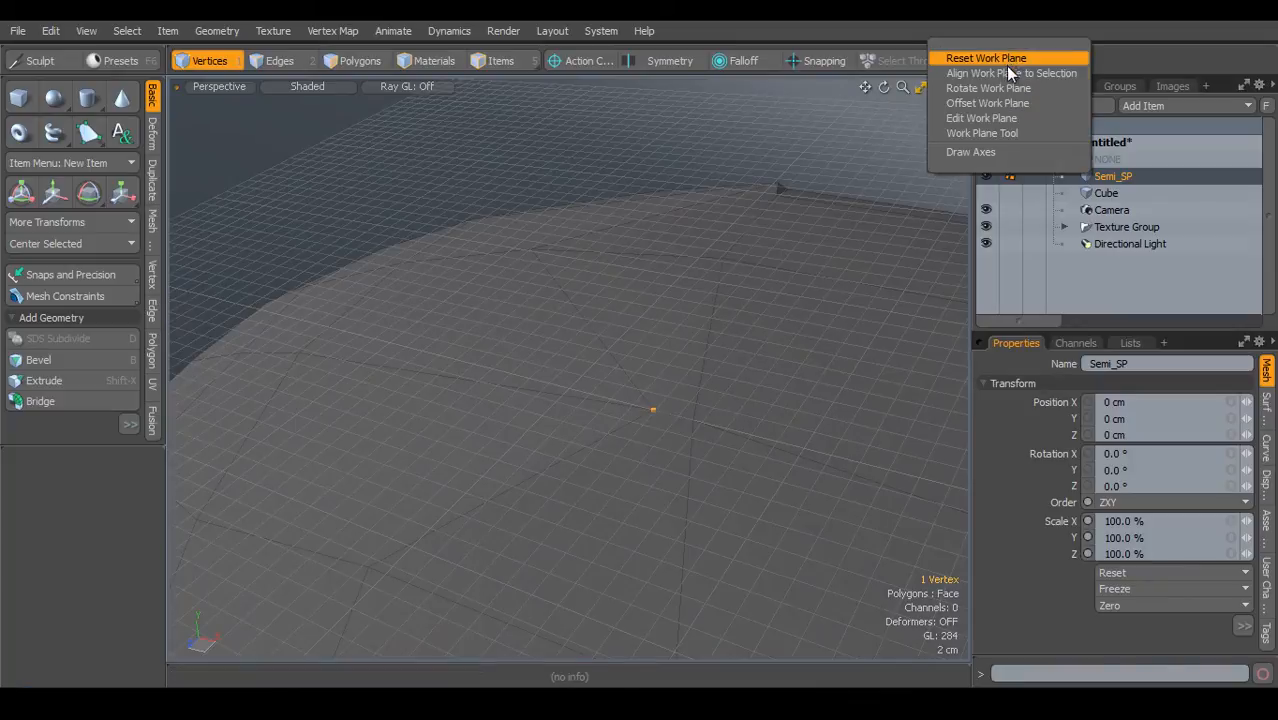
{"action": "left_click", "coordinate": [987, 57]}
{"action": "left_click_drag", "start_coordinate": [502, 291], "coordinate": [596, 511], "text": "alt"}
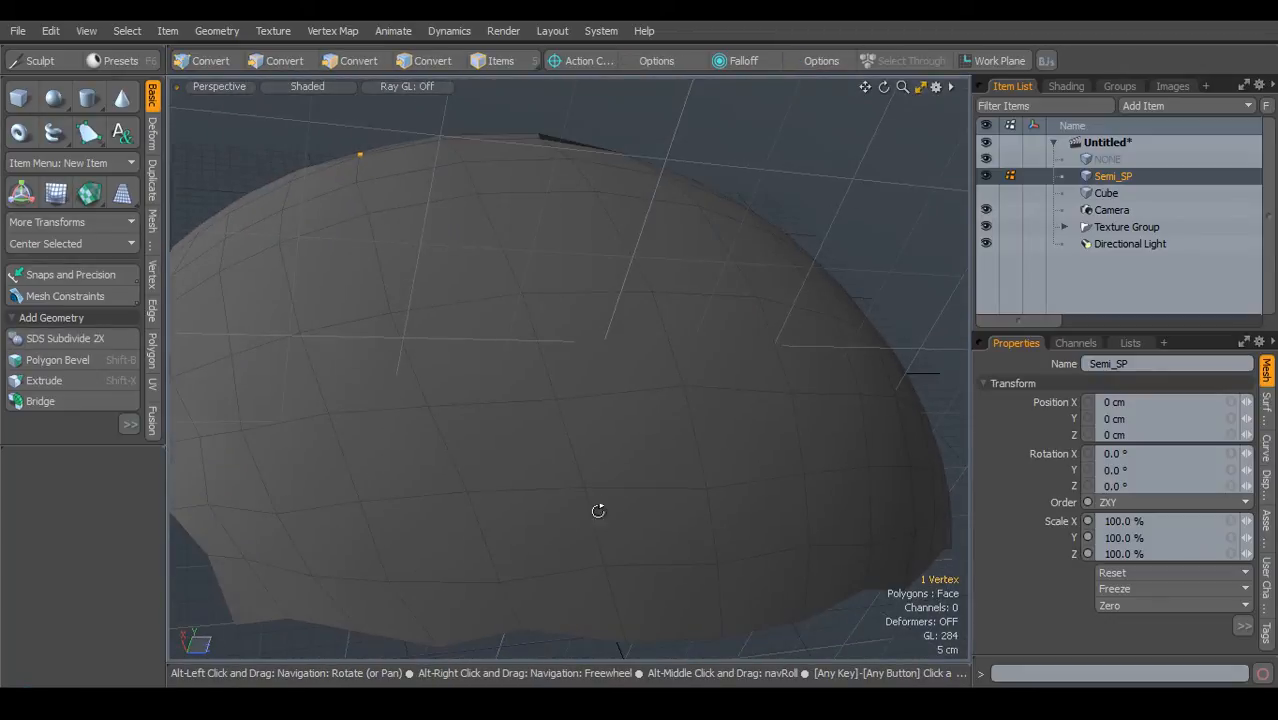
{"action": "left_click_drag", "start_coordinate": [756, 482], "coordinate": [529, 480], "text": "alt"}
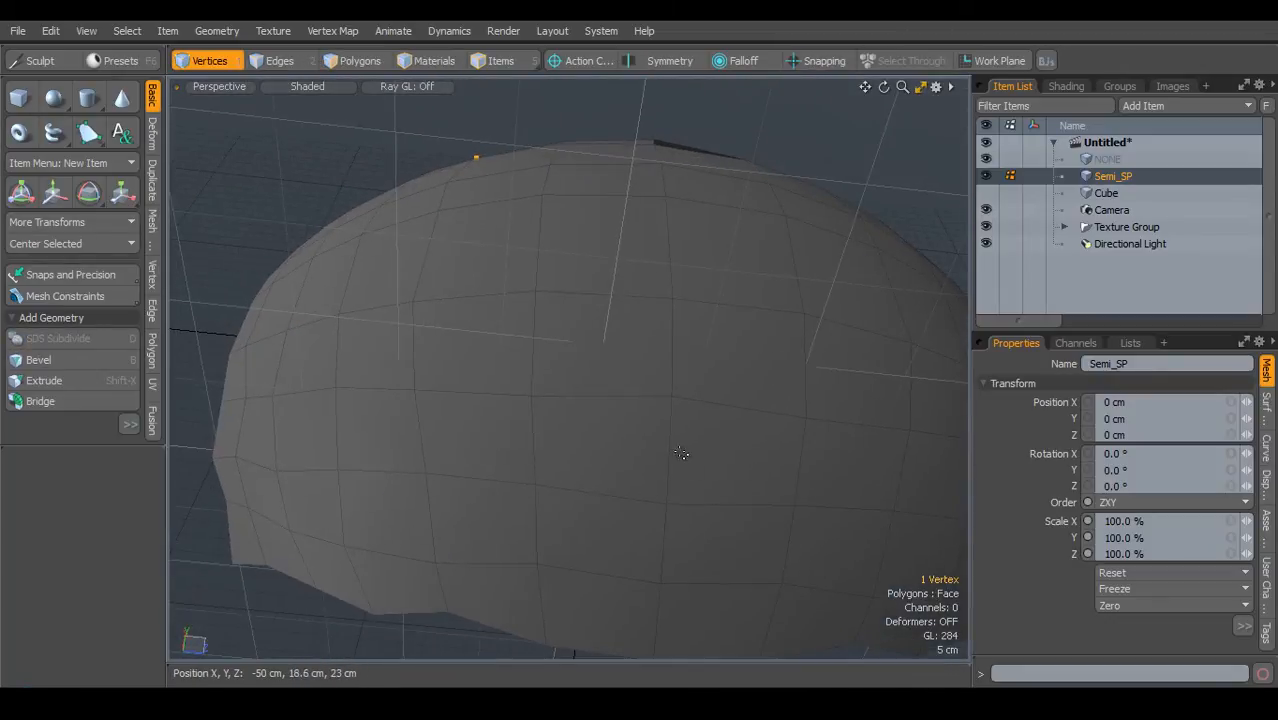
{"action": "left_click_drag", "start_coordinate": [766, 346], "coordinate": [613, 340], "text": "alt"}
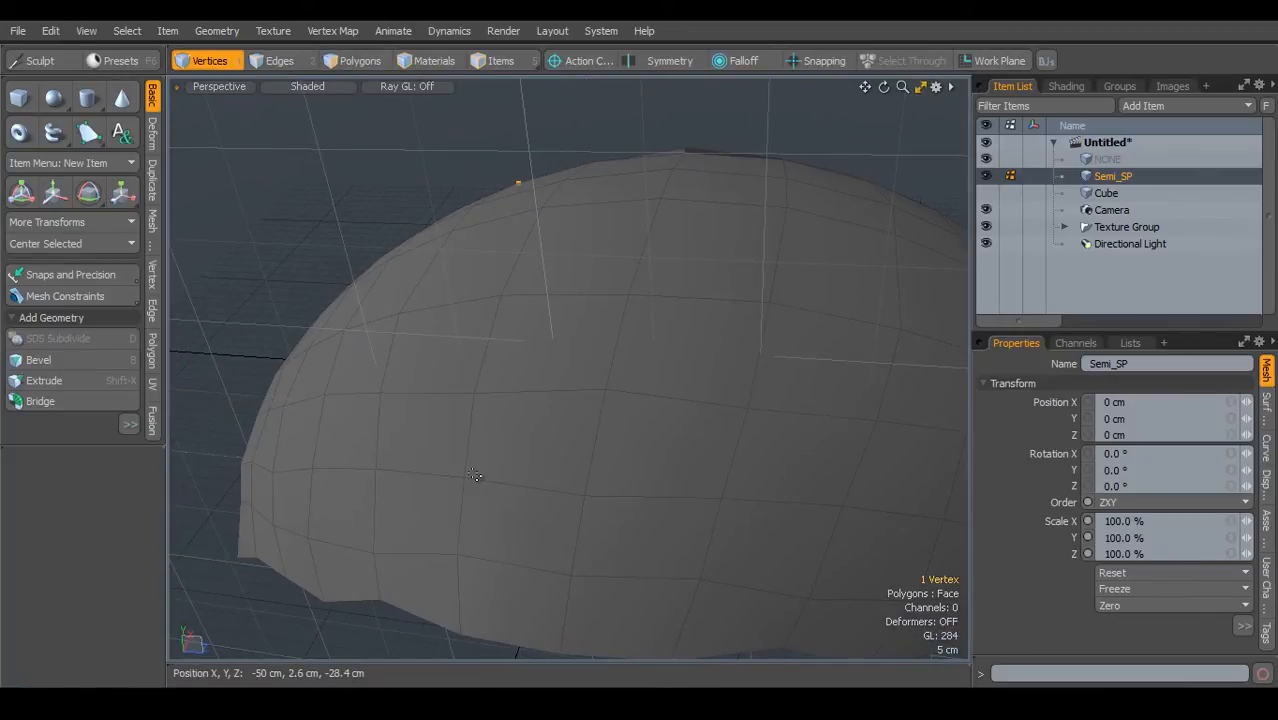
{"action": "left_click_drag", "start_coordinate": [703, 233], "coordinate": [451, 327], "text": "alt"}
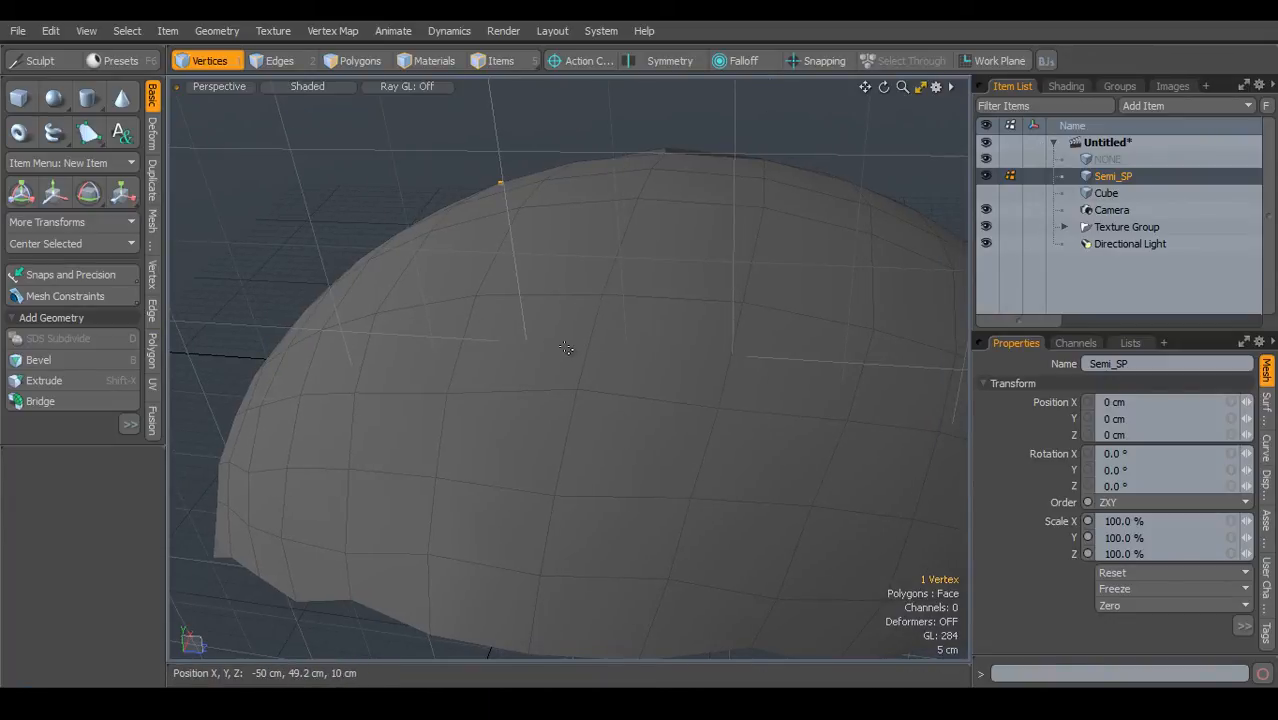
- Set the action center to Element and slide a vertex on the dome's side up along the edge above it
{"action": "left_click", "coordinate": [1011, 61]}
{"action": "left_click", "coordinate": [579, 58]}
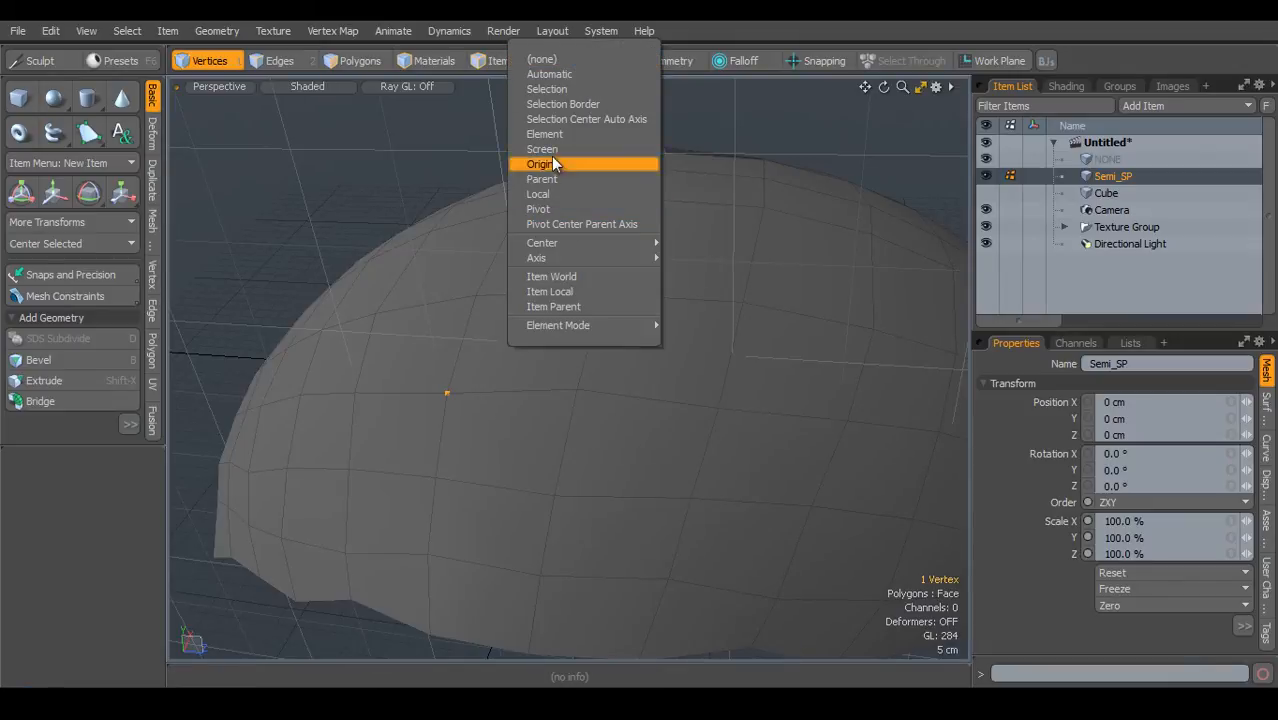
{"action": "left_click", "coordinate": [563, 135]}
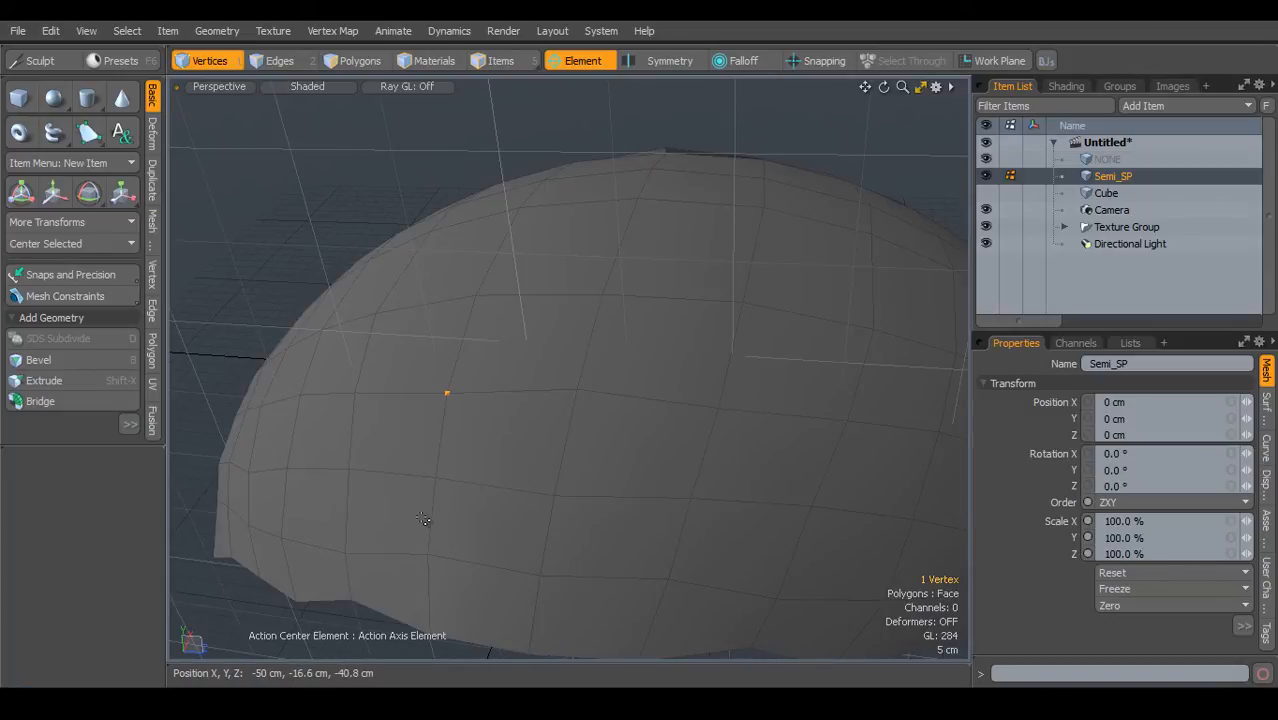
{"action": "key", "text": "w"}
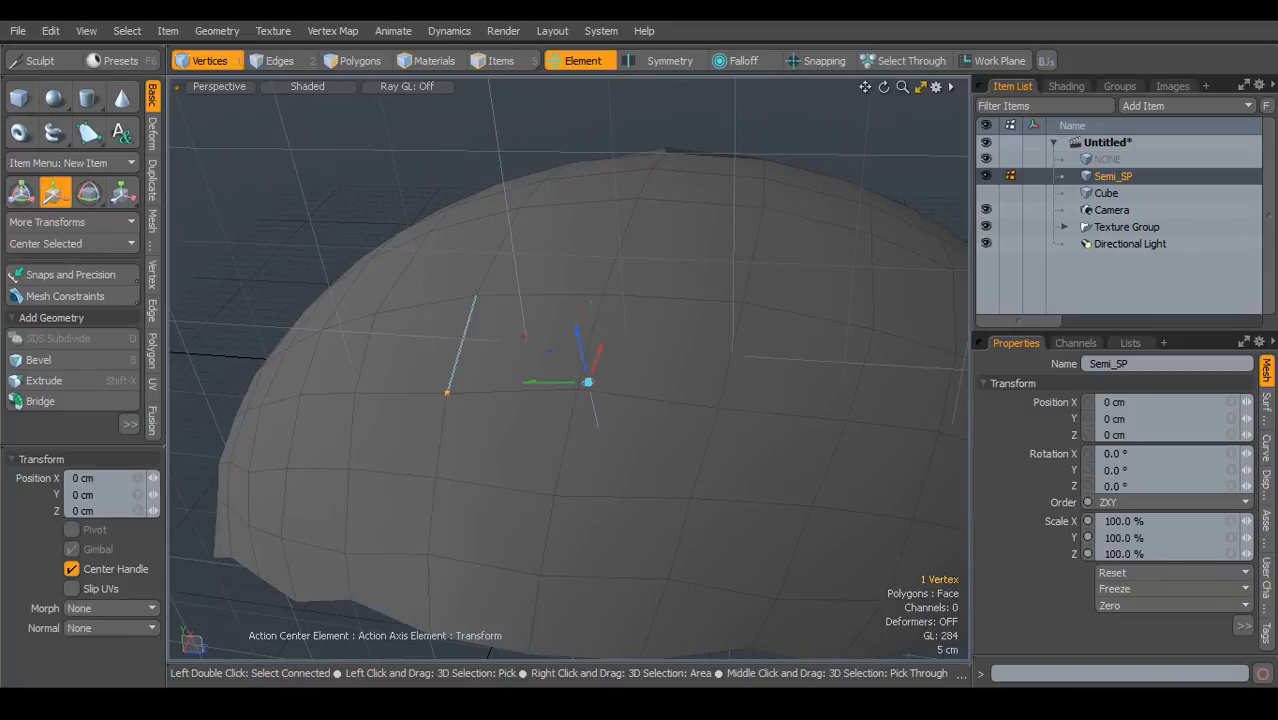
{"action": "left_click_drag", "start_coordinate": [515, 511], "coordinate": [460, 430], "text": "alt"}
{"action": "left_click_drag", "start_coordinate": [450, 378], "coordinate": [493, 317]}
{"action": "key", "text": "space"}
{"action": "key", "text": "Escape"}
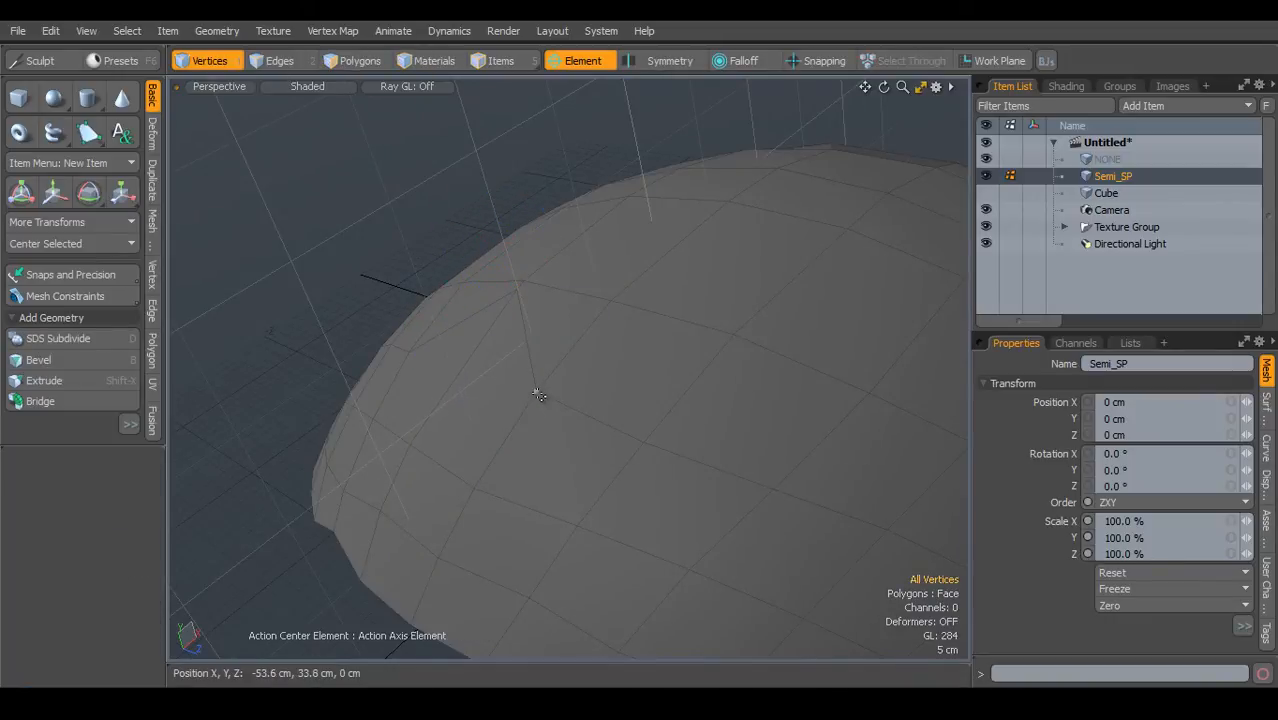
- Select the neighbouring vertex in the same row and slide it up along its own slanted edge with the Element axis
{"action": "double_click", "coordinate": [541, 401]}
{"action": "left_click", "coordinate": [537, 393]}
{"action": "key", "text": "w"}
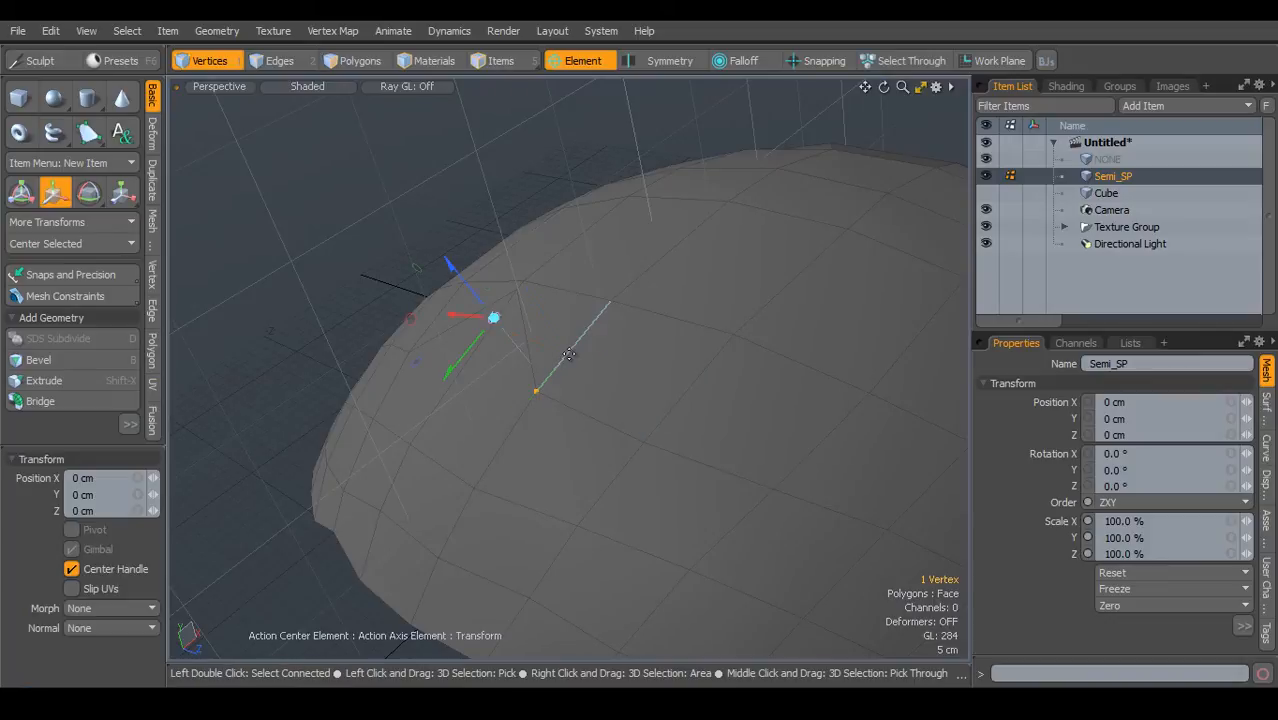
{"action": "left_click_drag", "start_coordinate": [513, 421], "coordinate": [584, 335]}
{"action": "key", "text": "q"}
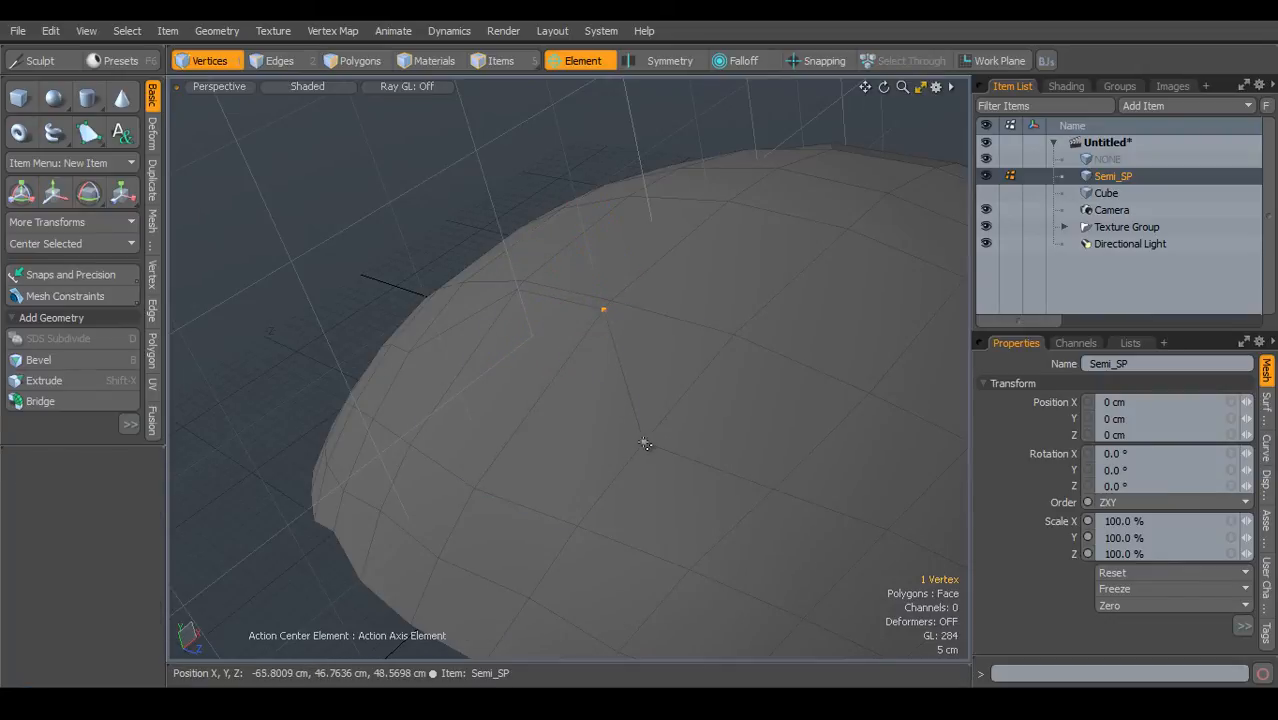
- Slide the third vertex of the row up along its edge to line up with the two moved vertices
{"action": "key", "text": "w"}
{"action": "left_click", "coordinate": [643, 442]}
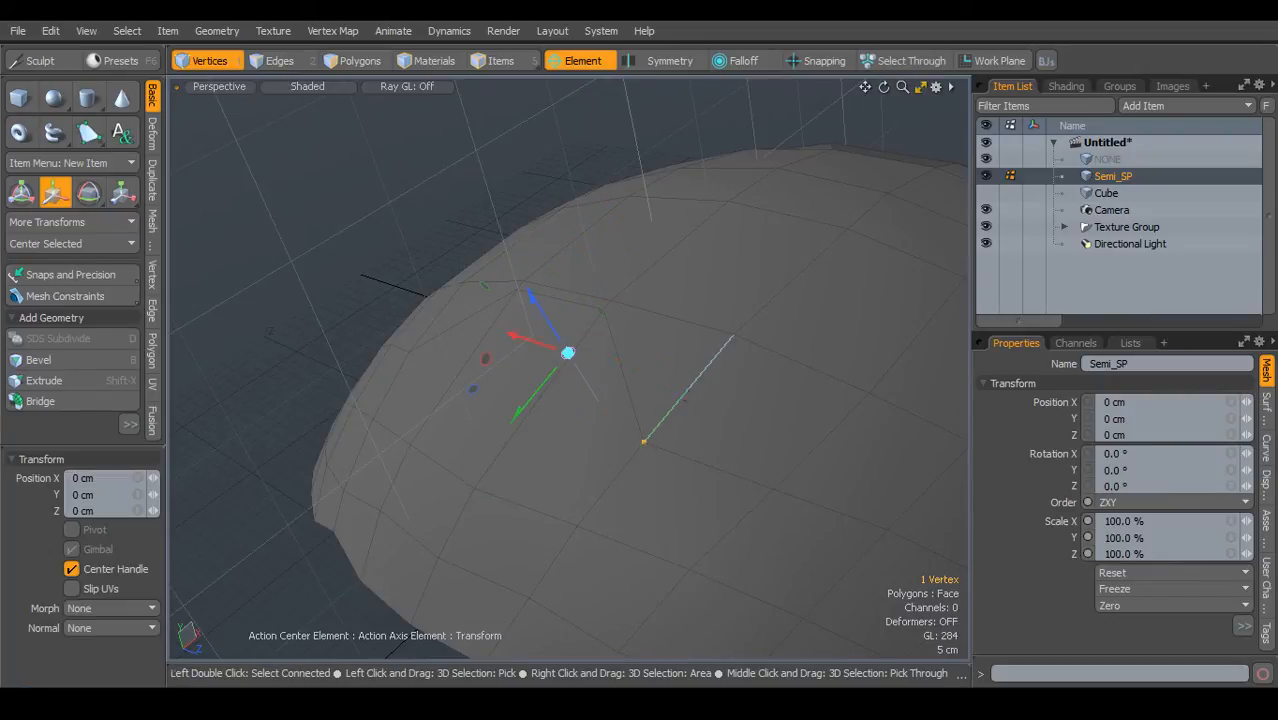
{"action": "left_click_drag", "start_coordinate": [632, 453], "coordinate": [712, 352]}
{"action": "key", "text": "q"}
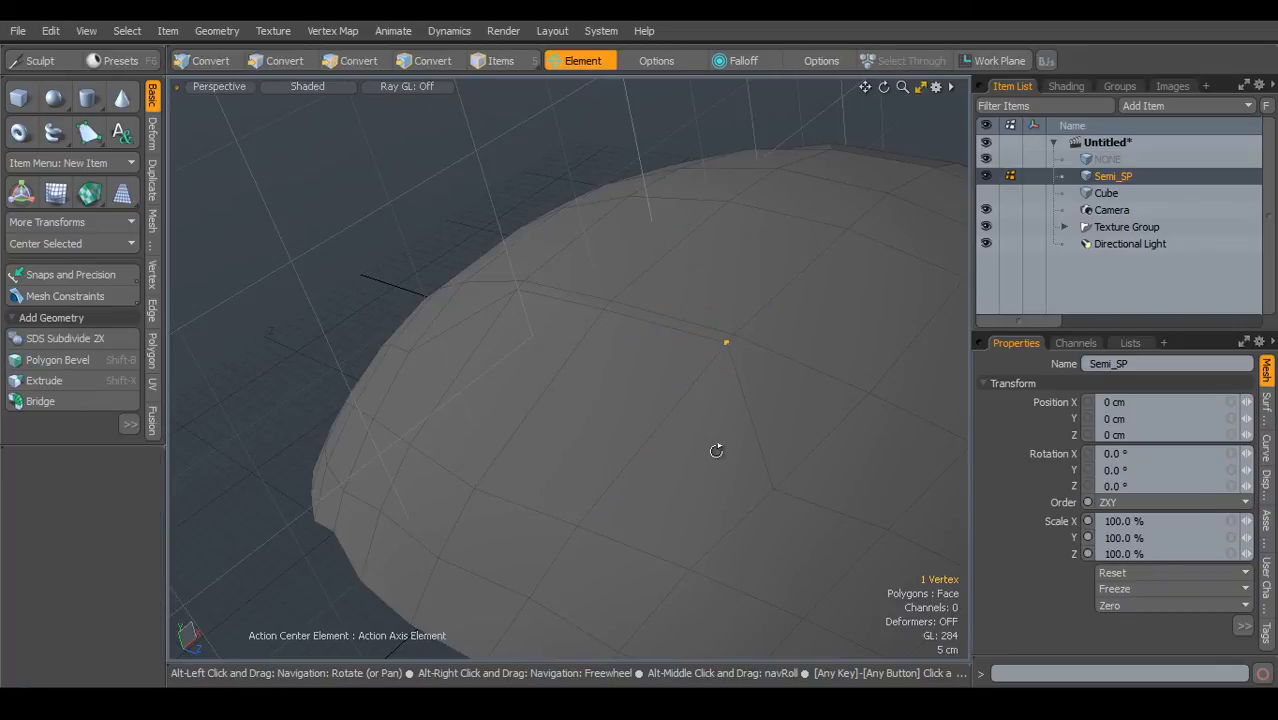
- Slide the fourth vertex of the row up its slanted edge using that edge as the Element axis
{"action": "left_click_drag", "start_coordinate": [716, 448], "coordinate": [648, 450], "text": "alt"}
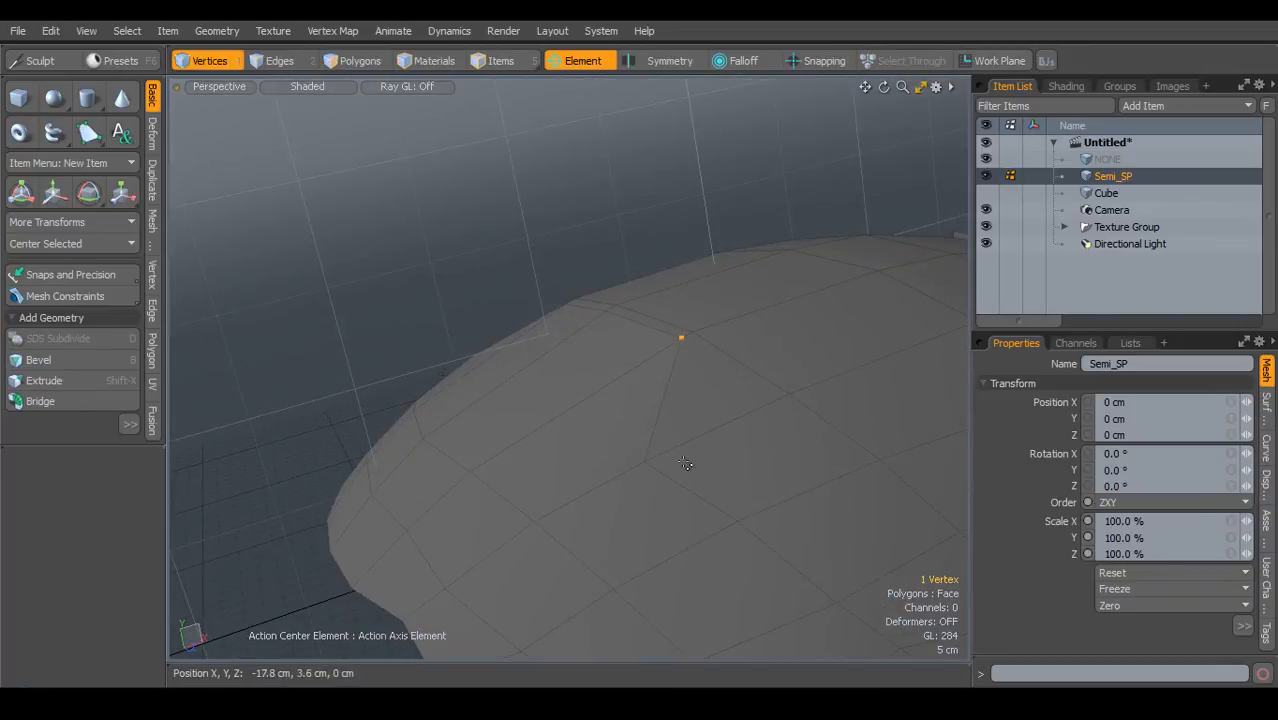
{"action": "key", "text": "w"}
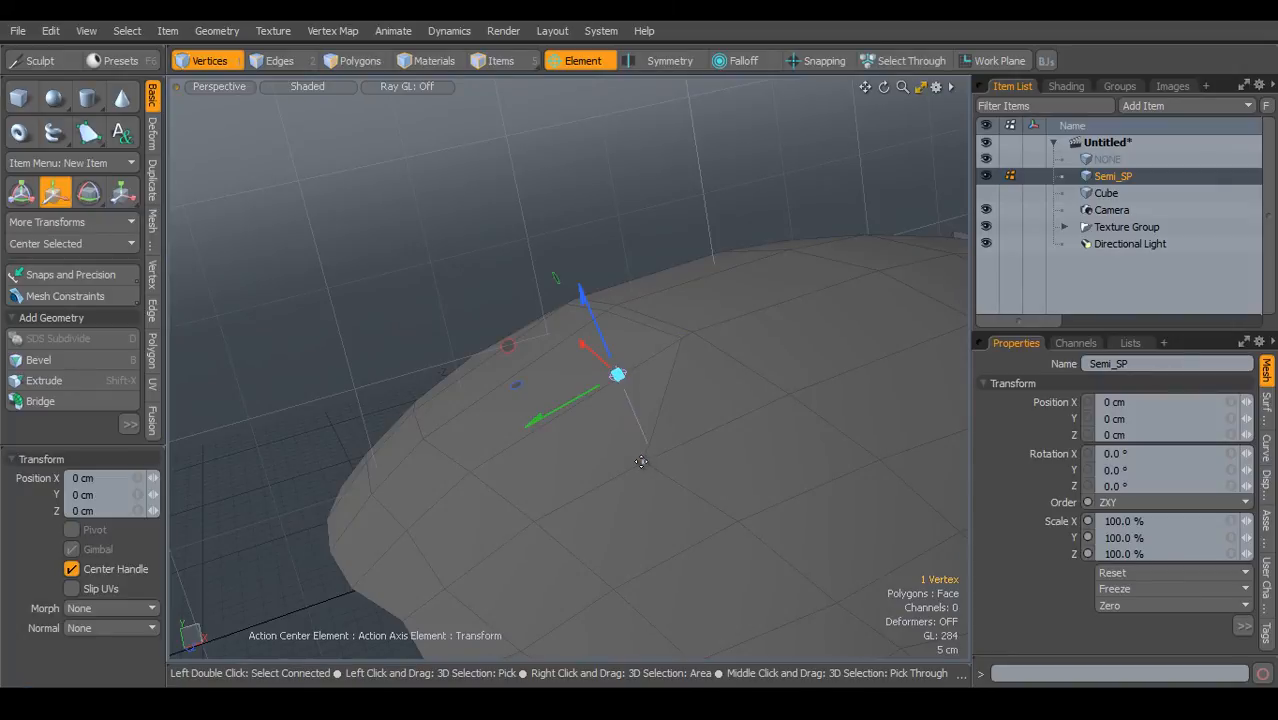
{"action": "left_click", "coordinate": [645, 462]}
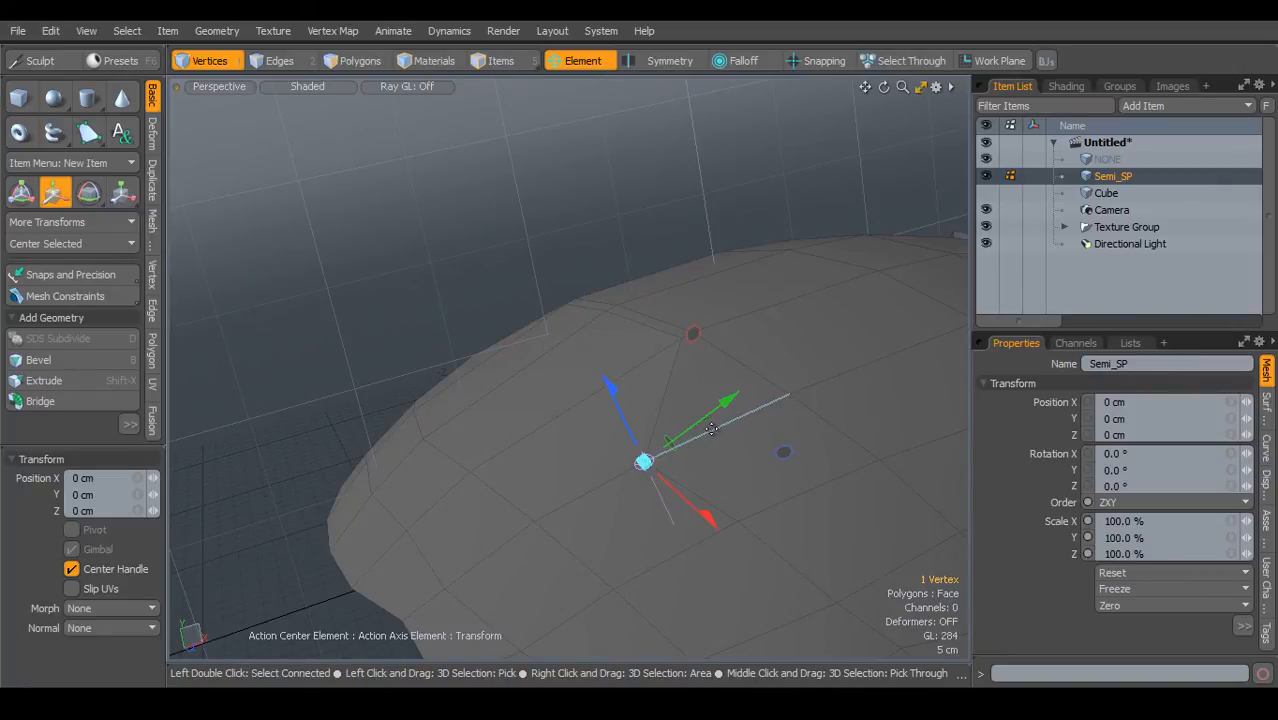
{"action": "left_click", "coordinate": [711, 429]}
{"action": "left_click_drag", "start_coordinate": [811, 384], "coordinate": [938, 325]}
{"action": "key", "text": "space"}
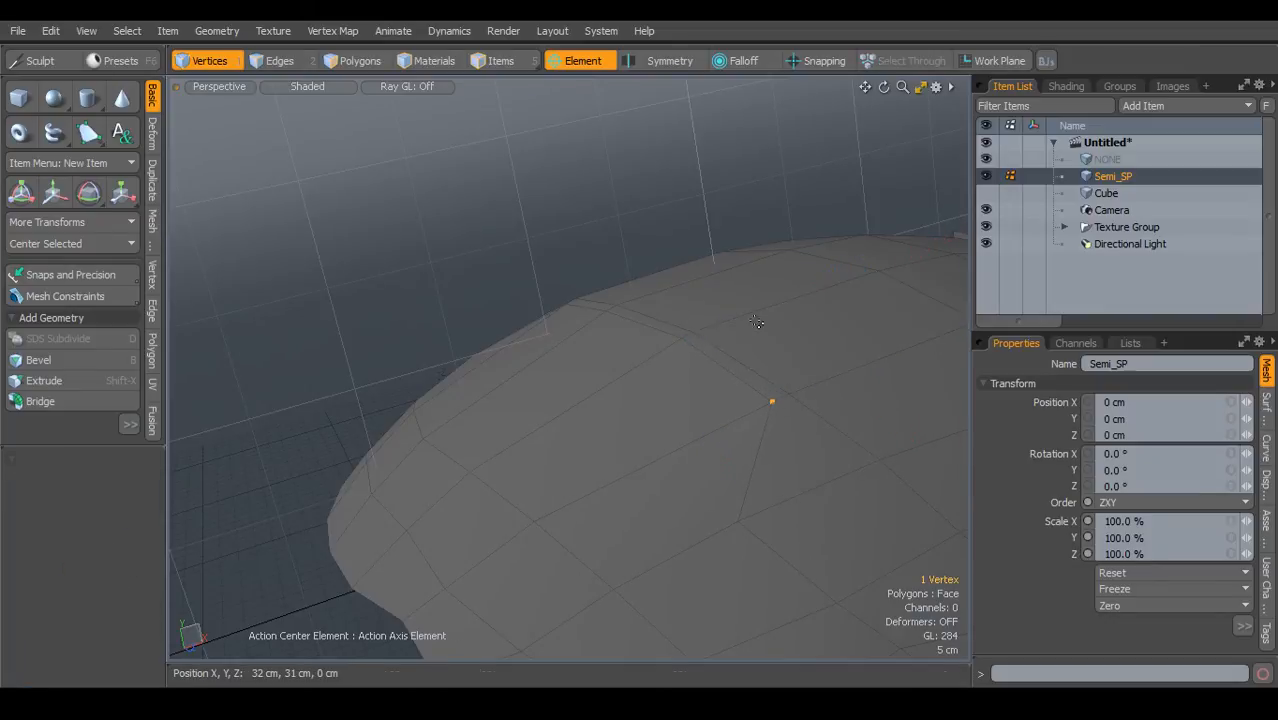
{"action": "left_click_drag", "start_coordinate": [456, 399], "coordinate": [648, 572], "text": "alt"}
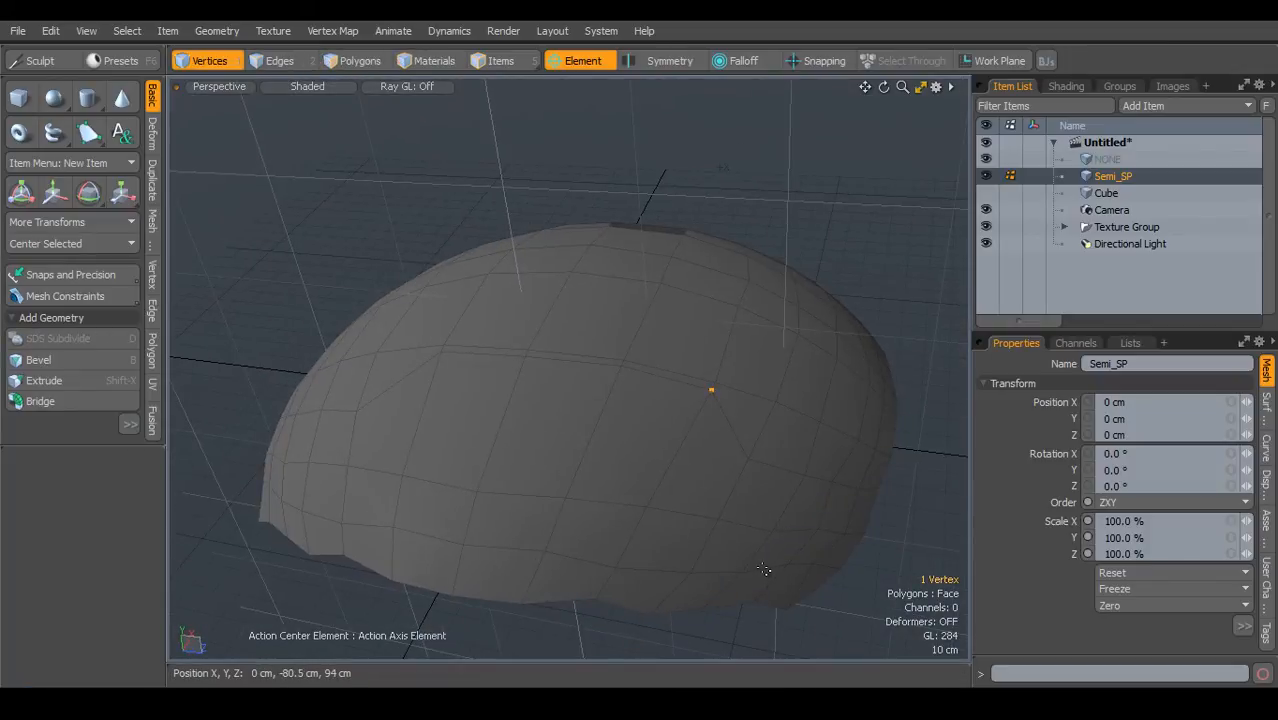
{"action": "left_click_drag", "start_coordinate": [704, 262], "coordinate": [604, 325], "text": "alt"}
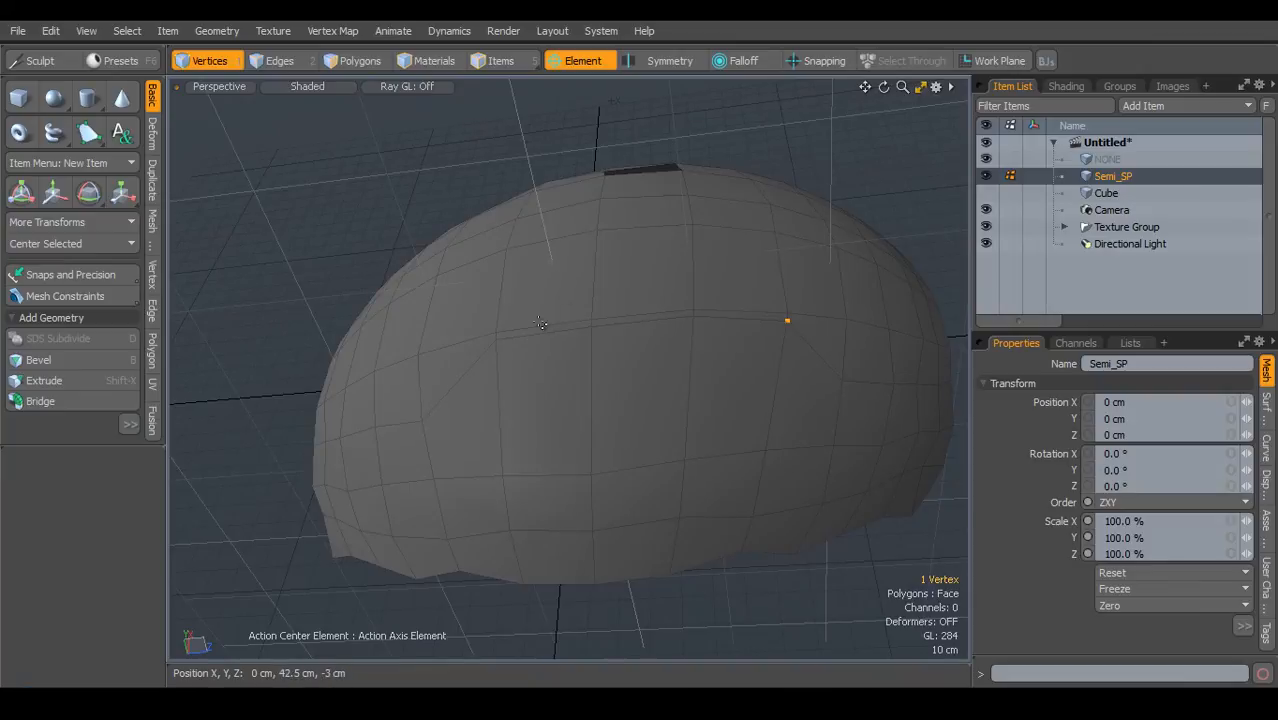